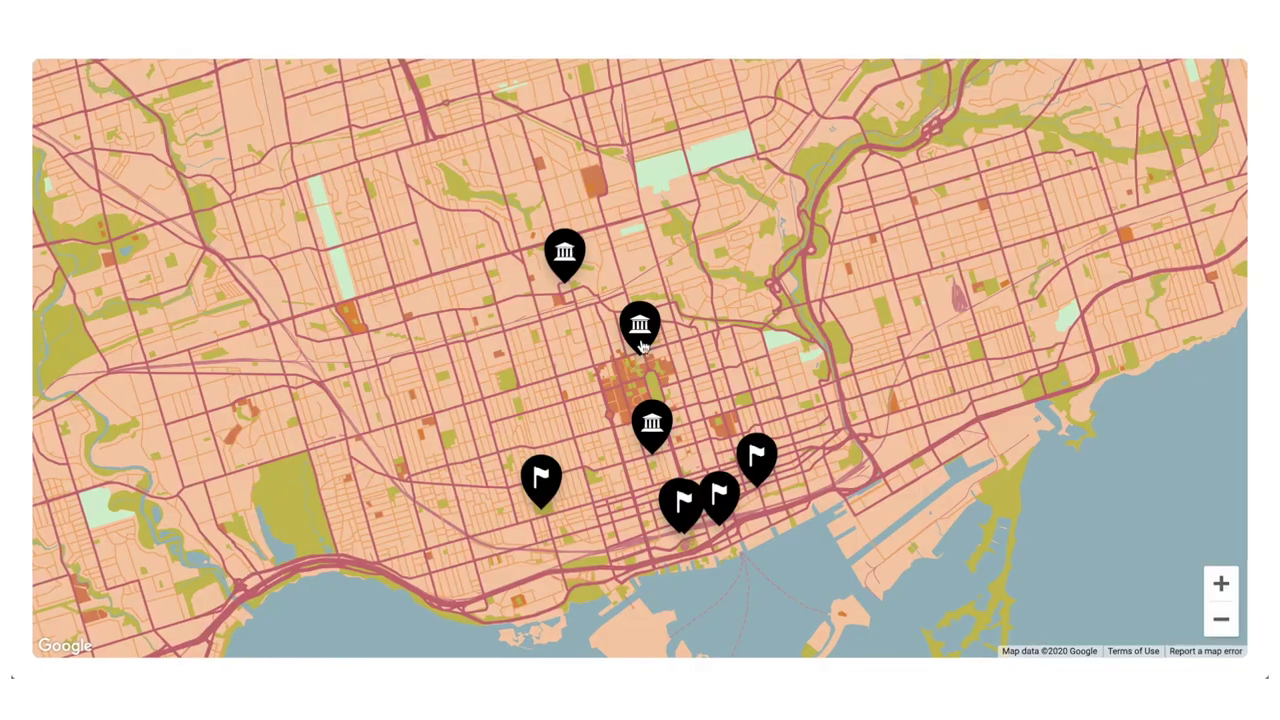
Step: Set Excel's Save As file format to Comma Separated Values (.csv) for the Toronto Landmarks sheet
click(642, 345)
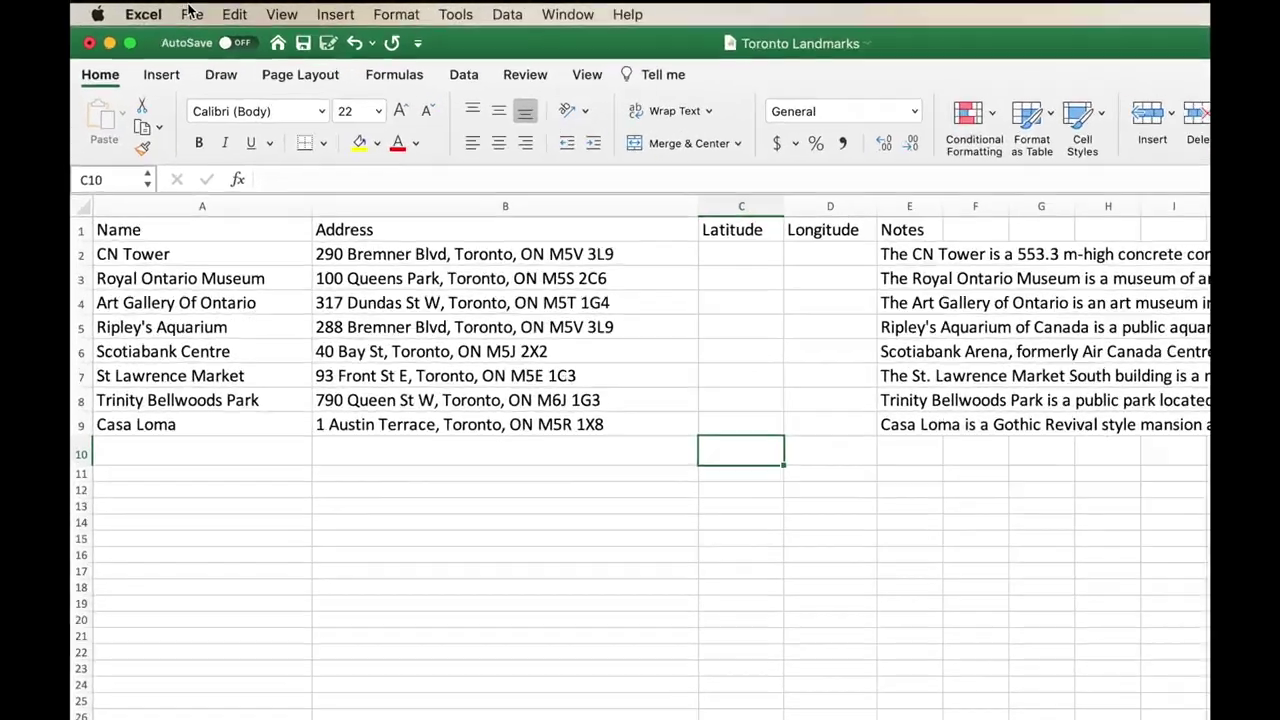
click(164, 8)
click(252, 206)
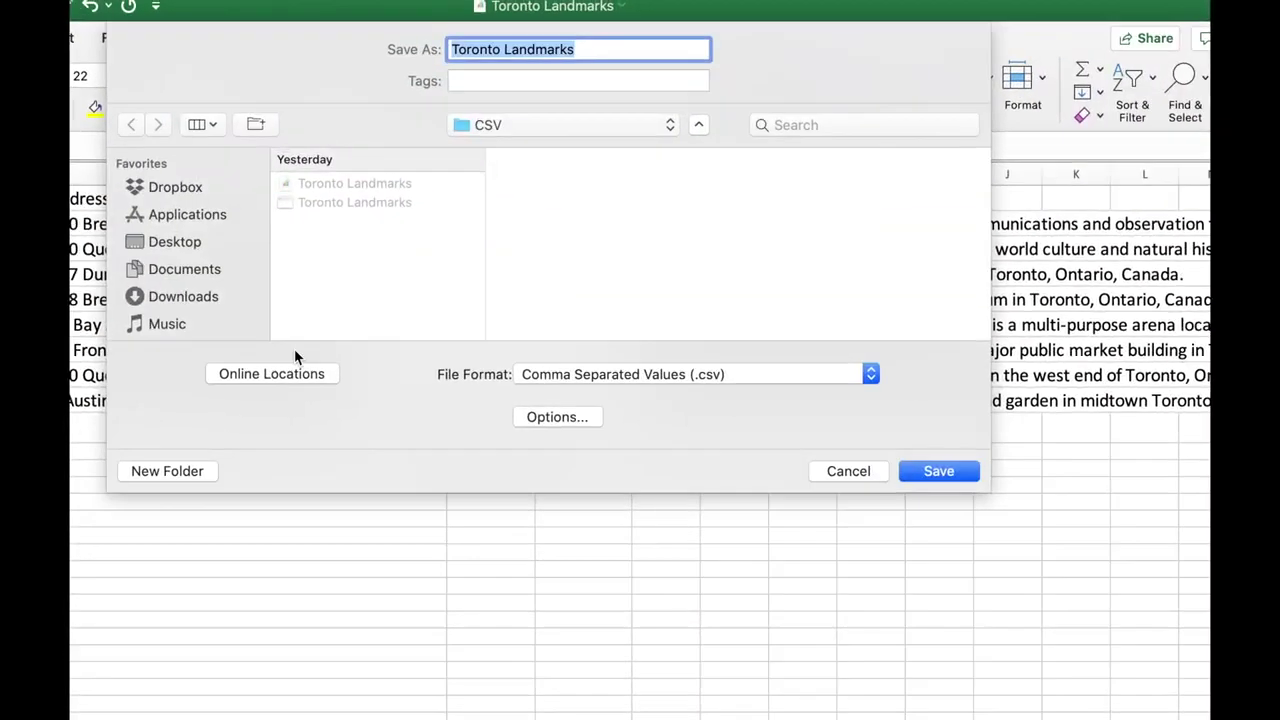
click(587, 376)
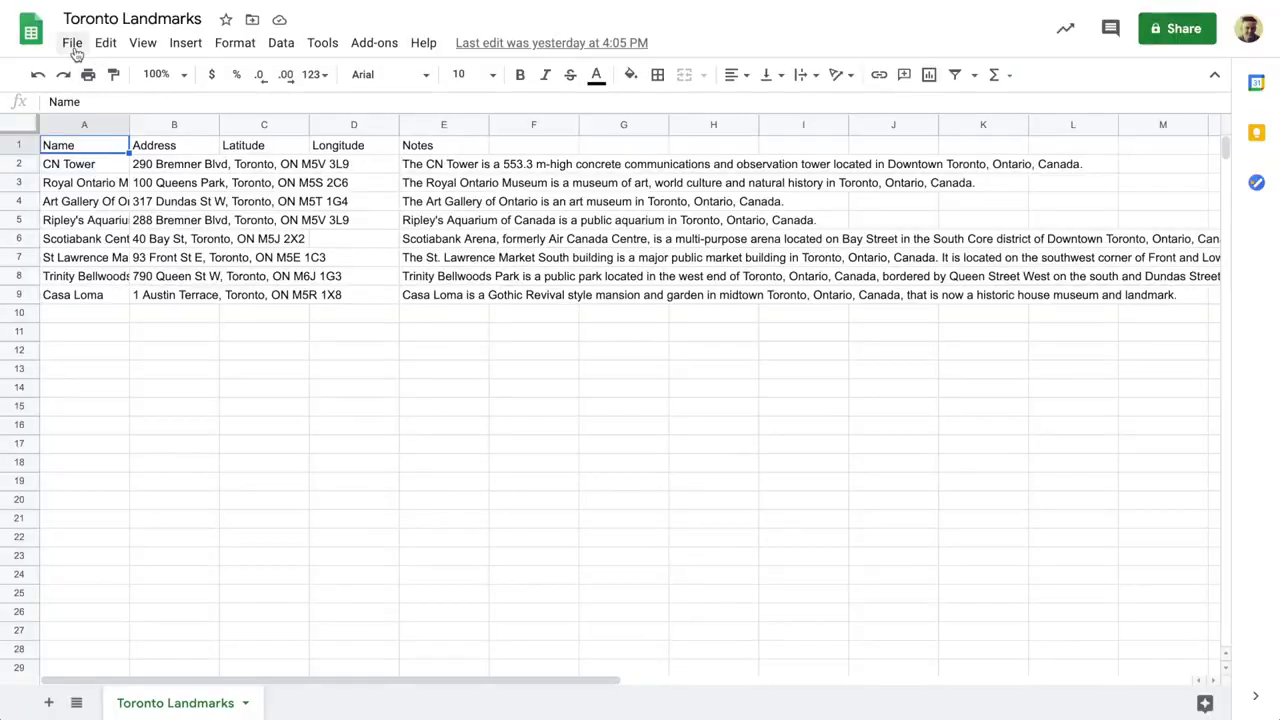
Step: Show the CSV download option in Google Sheets and the Export To menu in Numbers
click(75, 49)
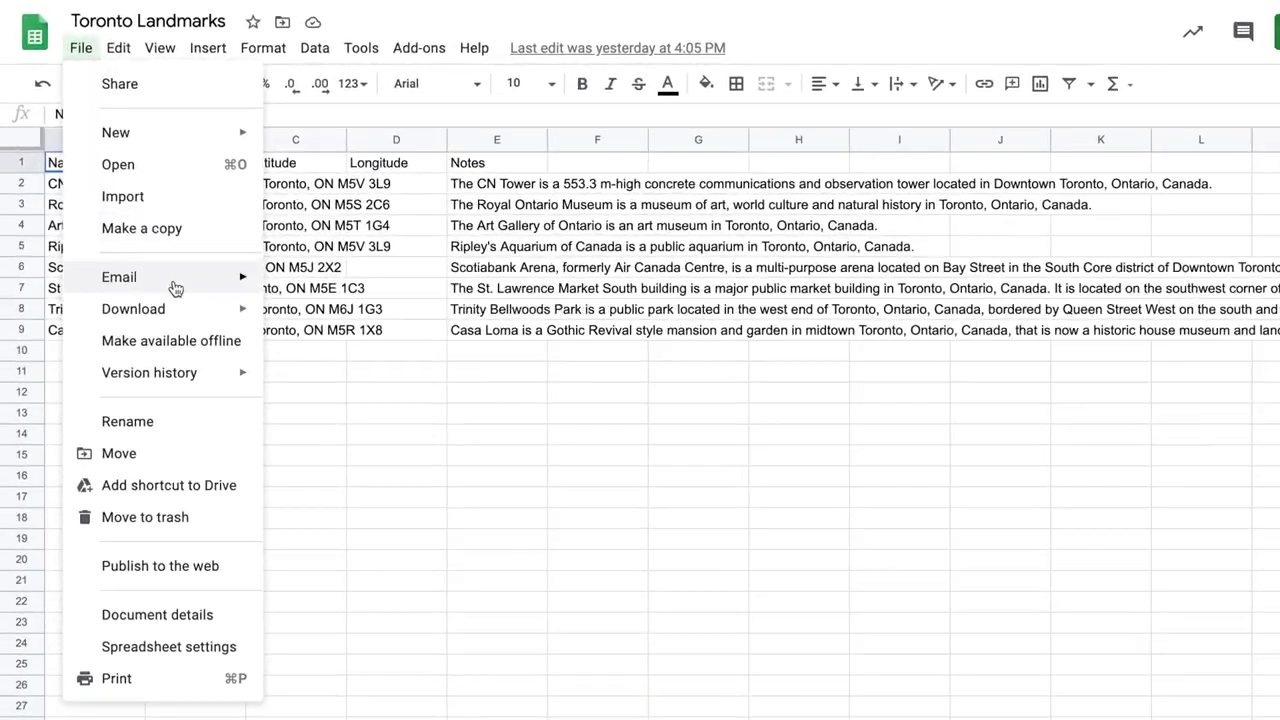
mouse_move(154, 277)
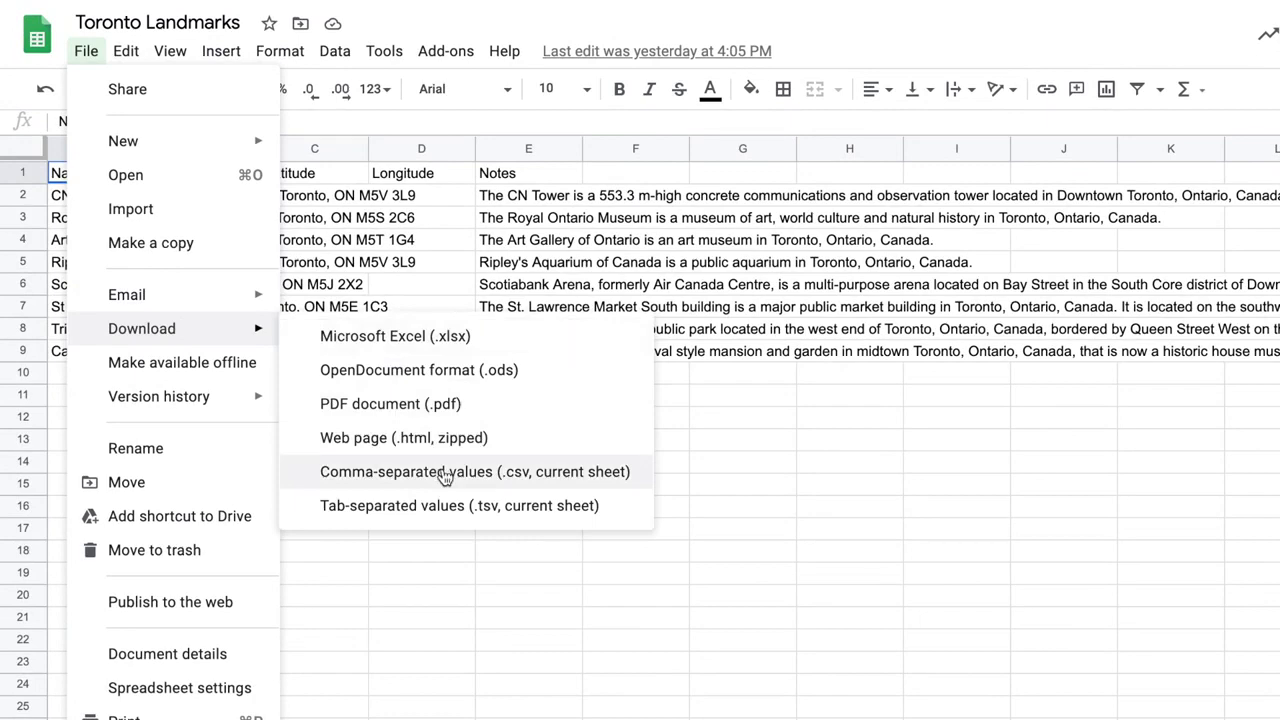
click(445, 474)
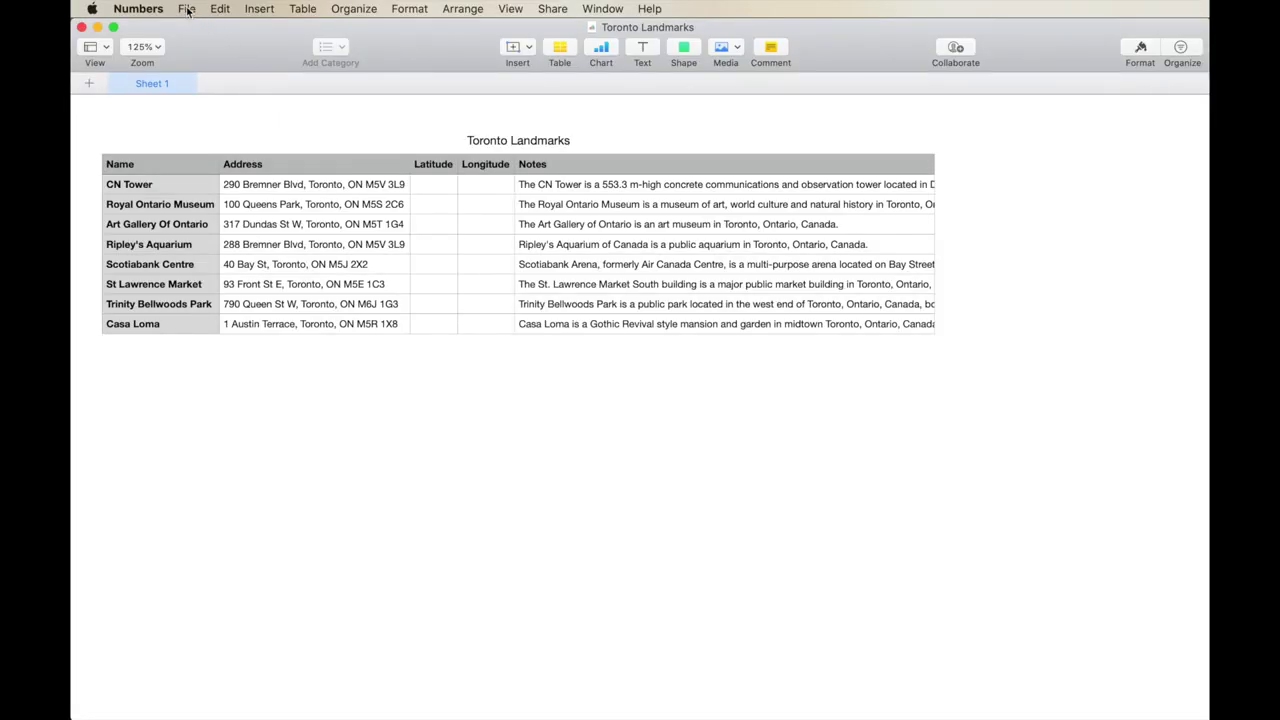
click(186, 10)
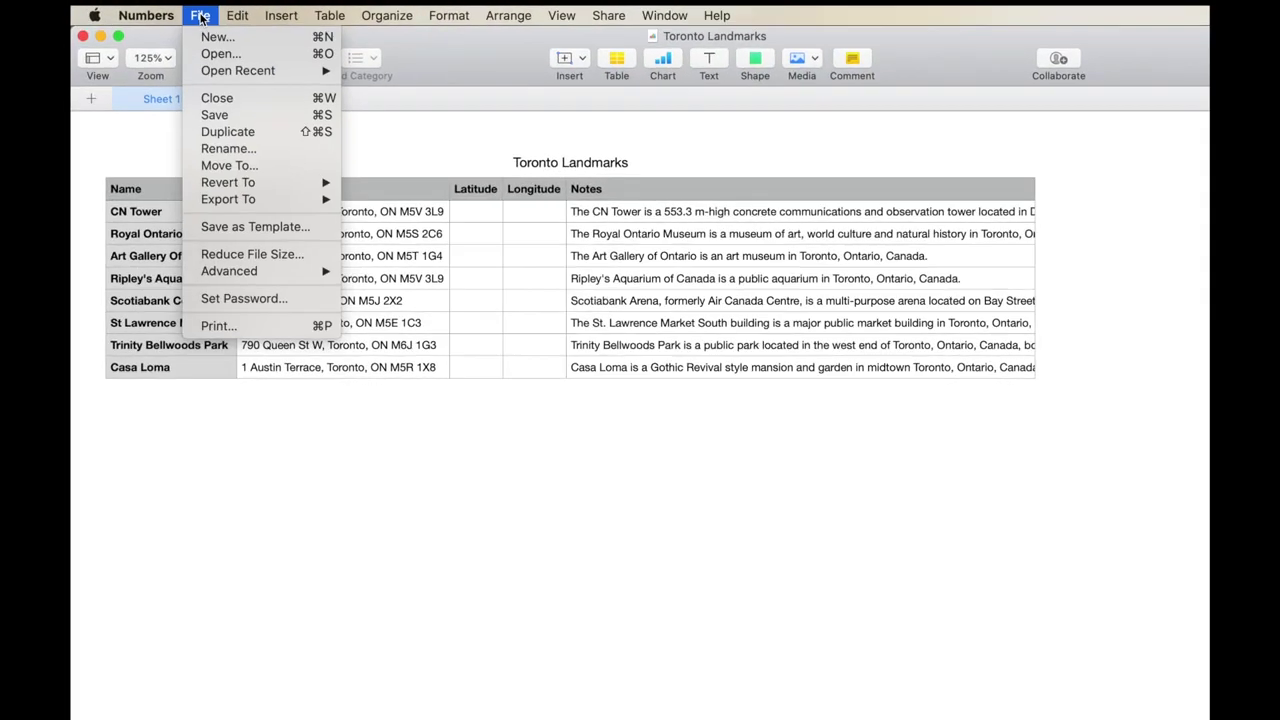
mouse_move(216, 174)
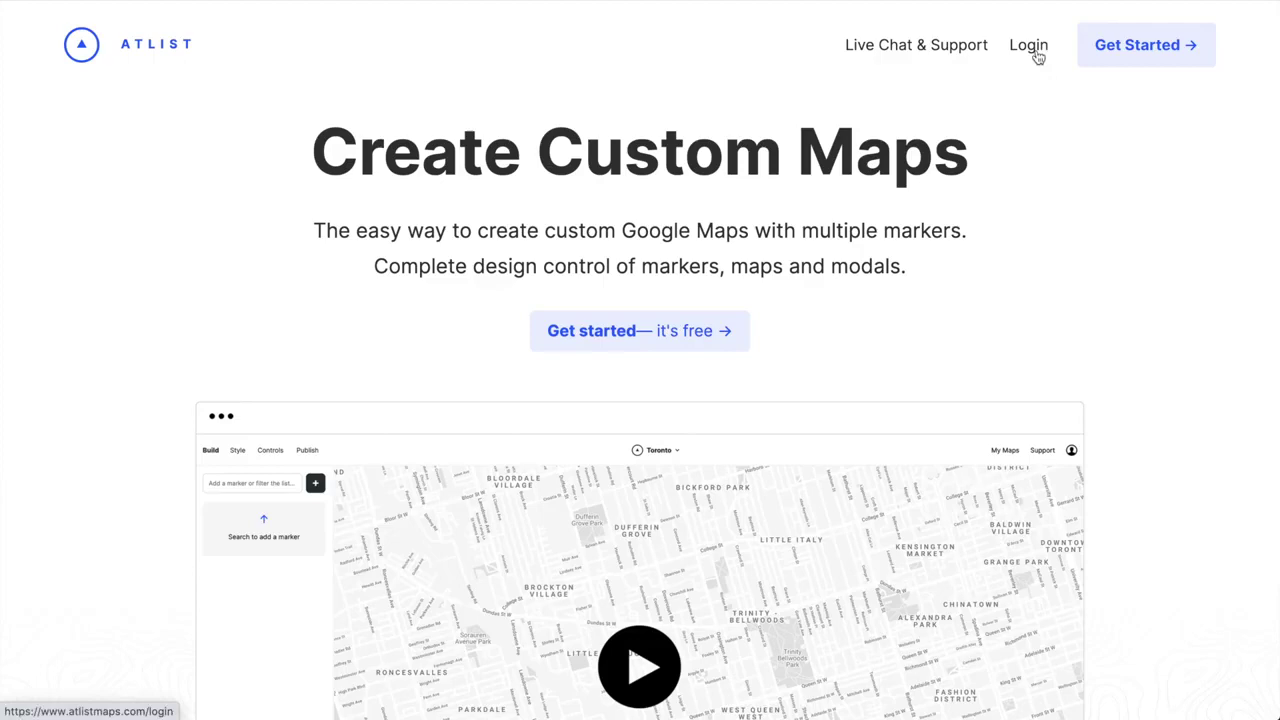
Step: Sign in to Atlist and create a new map
click(1030, 46)
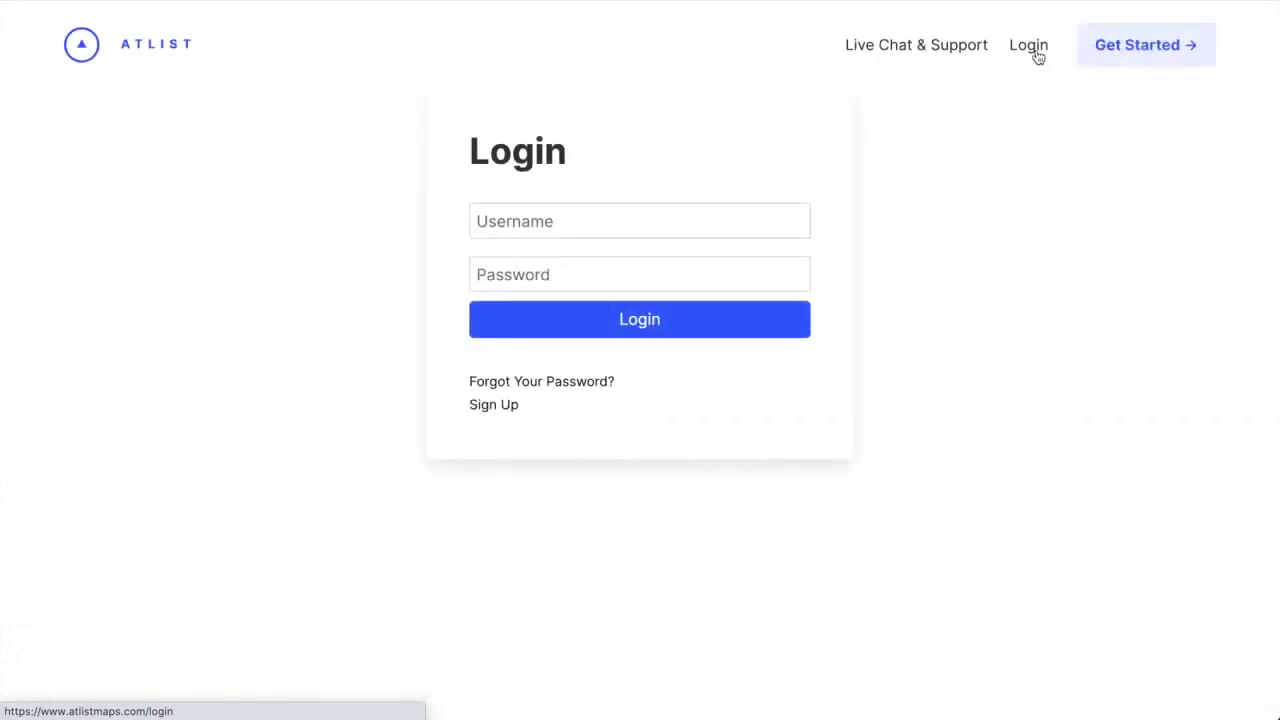
click(679, 323)
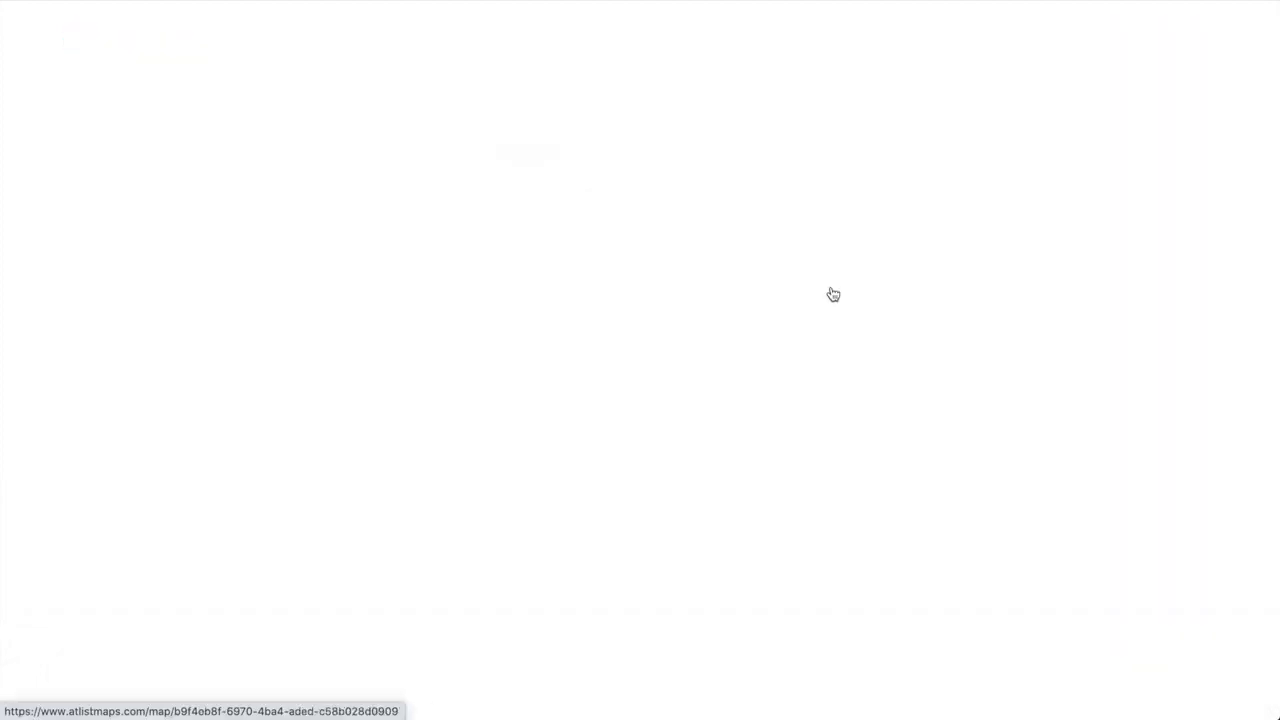
click(1011, 108)
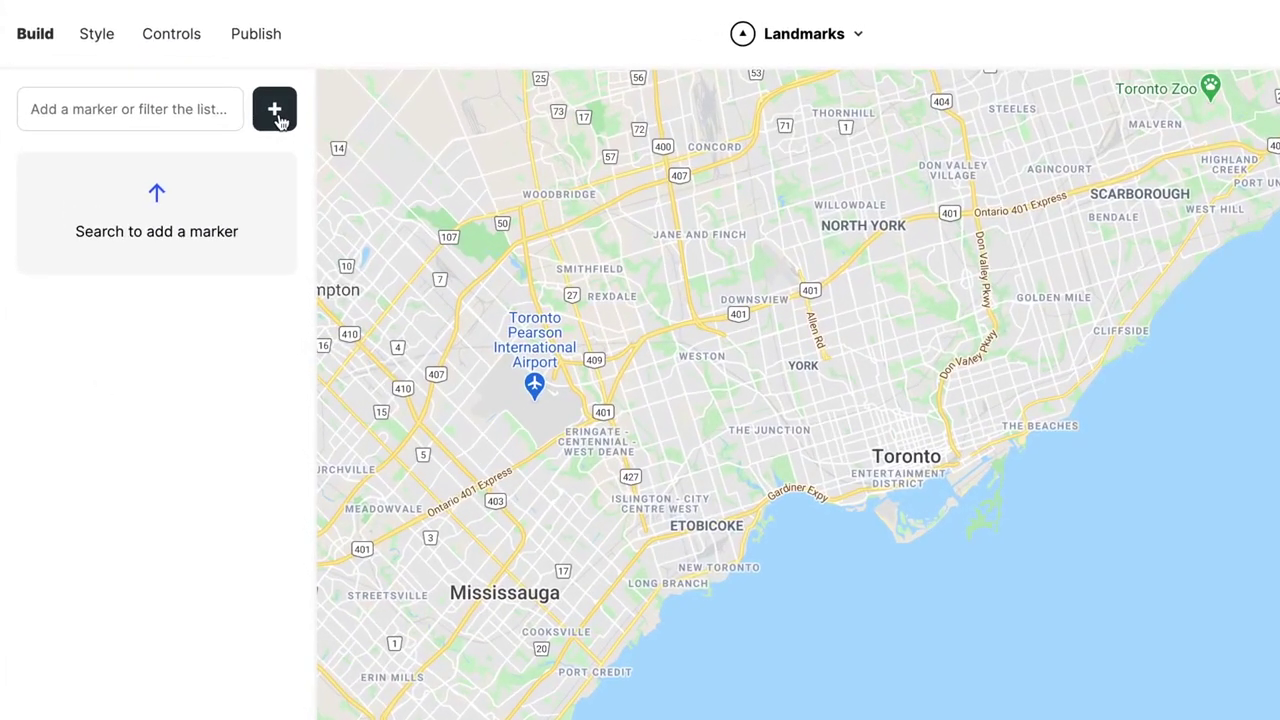
Step: Import the Toronto Landmarks CSV with a header row, framing the eight downtown markers
click(260, 109)
click(268, 269)
click(735, 560)
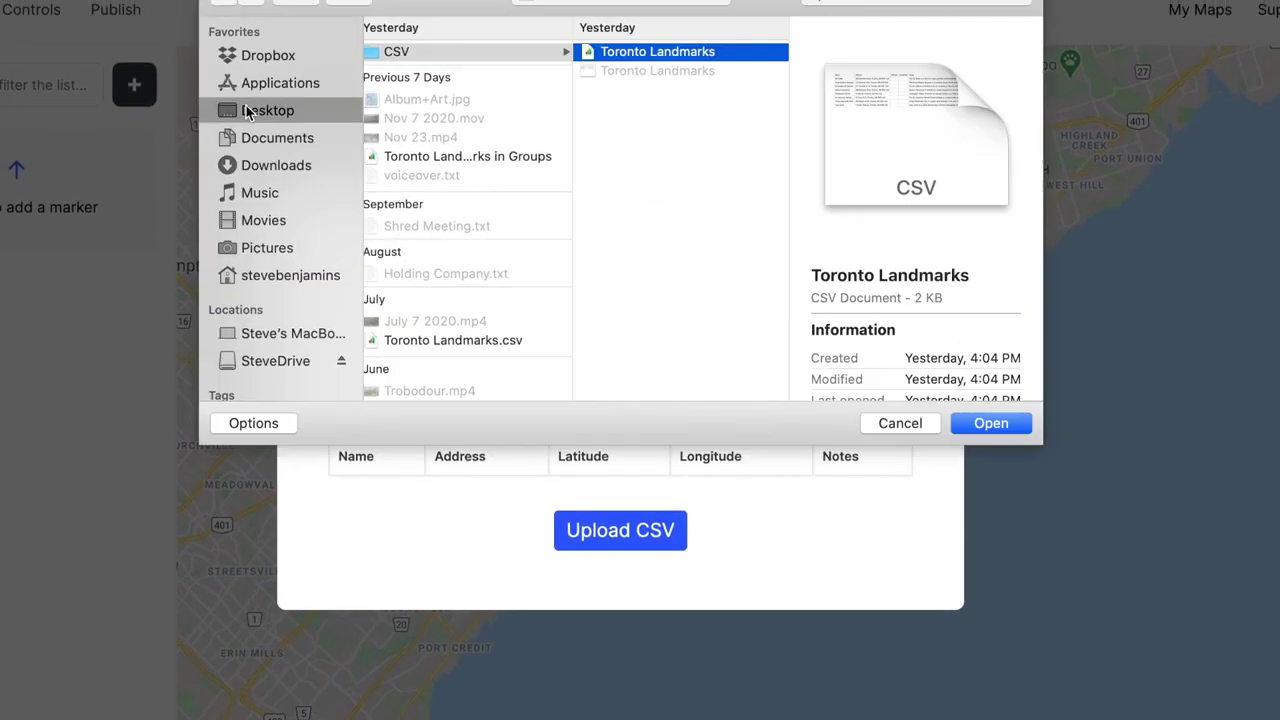
key(Return)
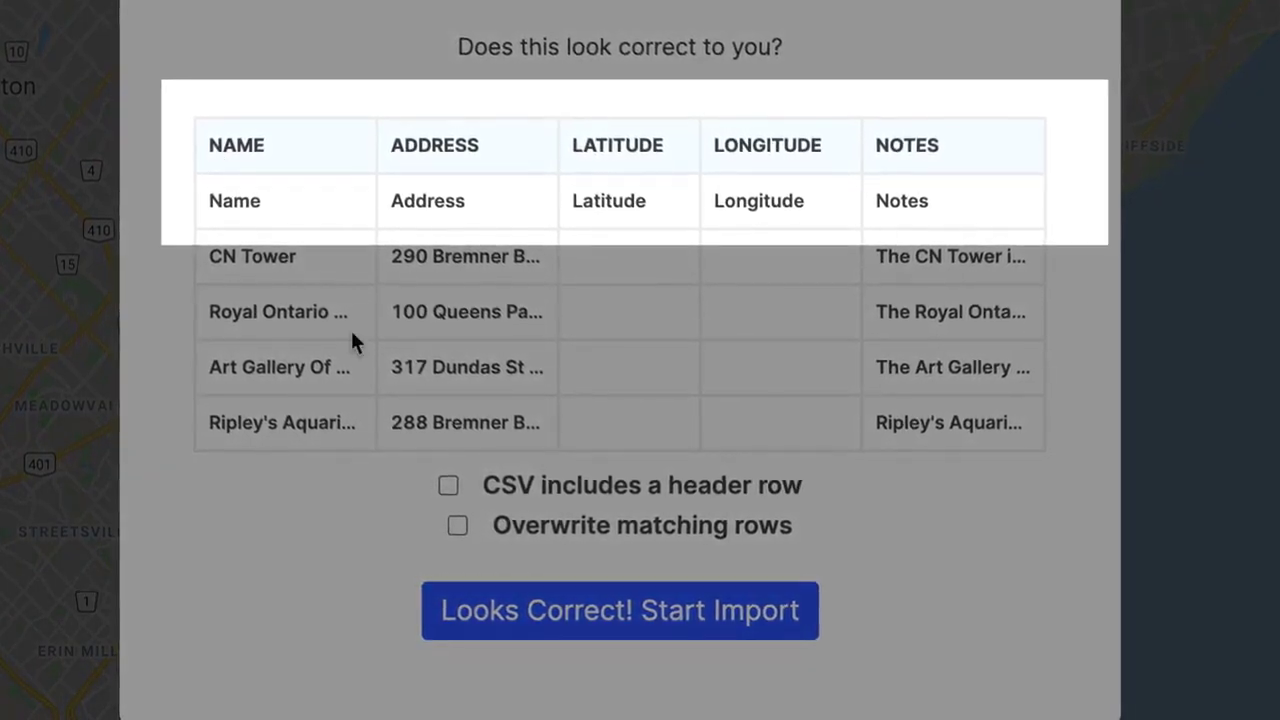
click(447, 484)
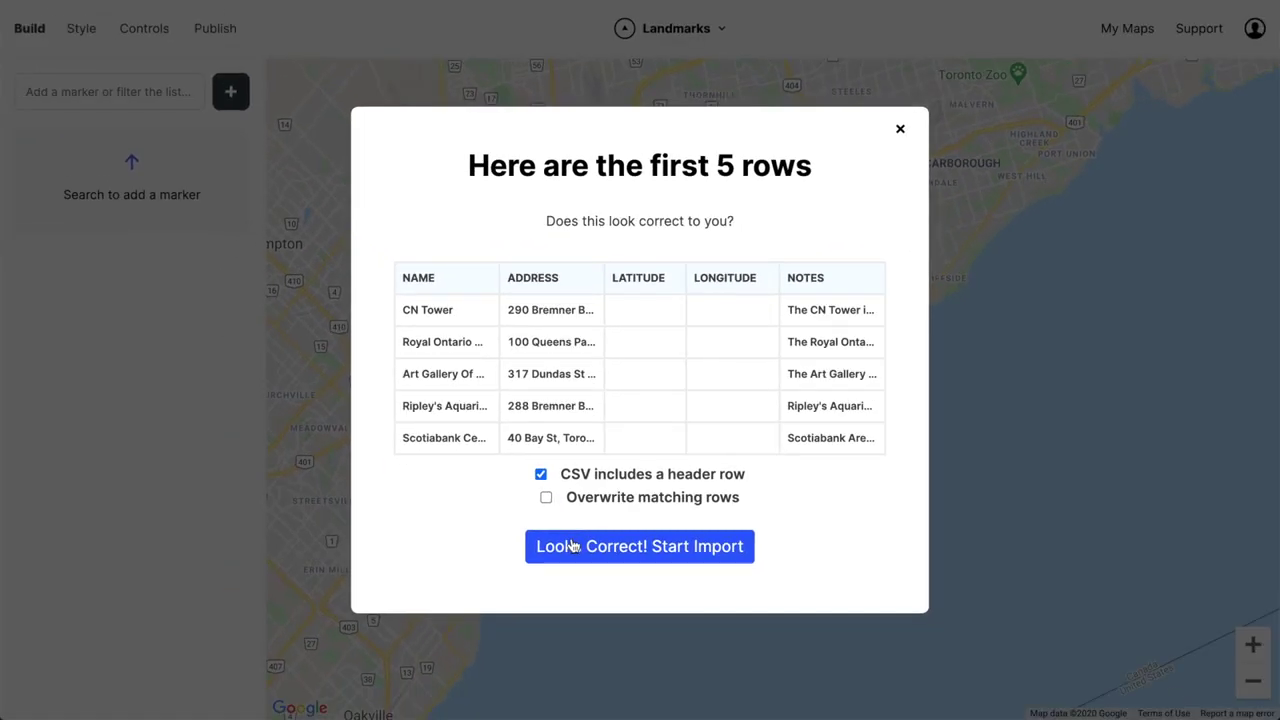
click(572, 546)
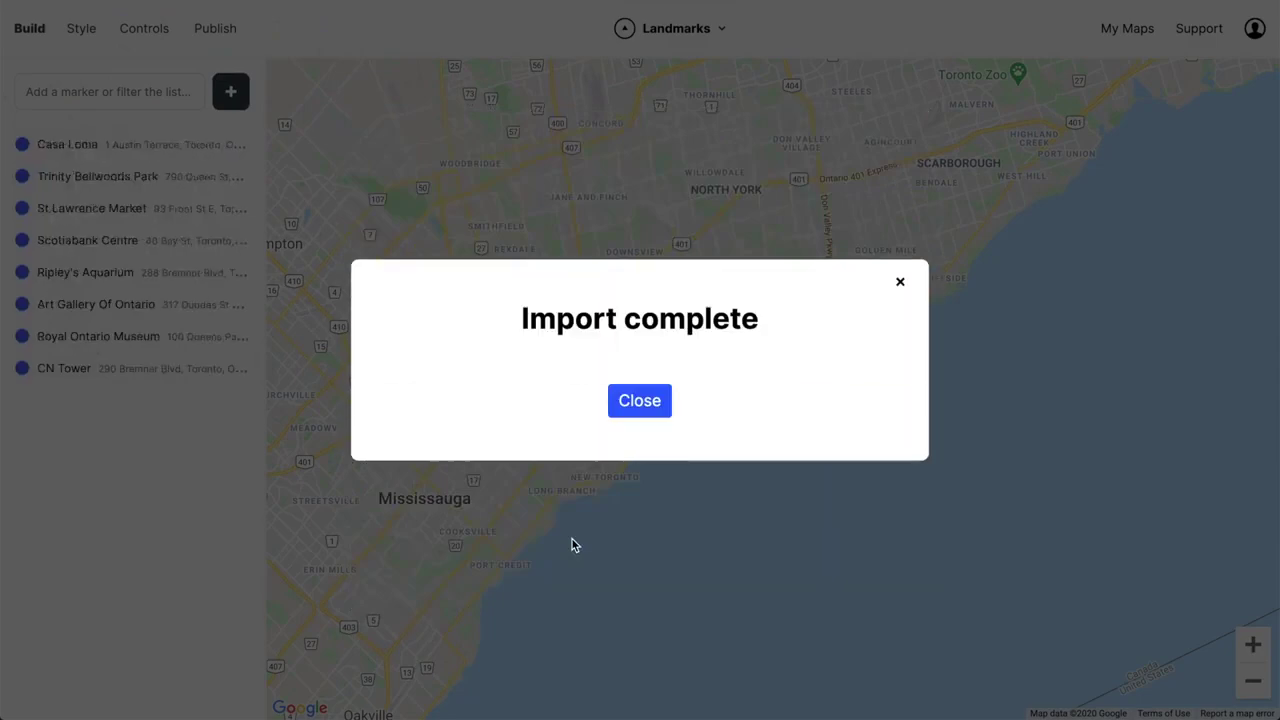
click(640, 400)
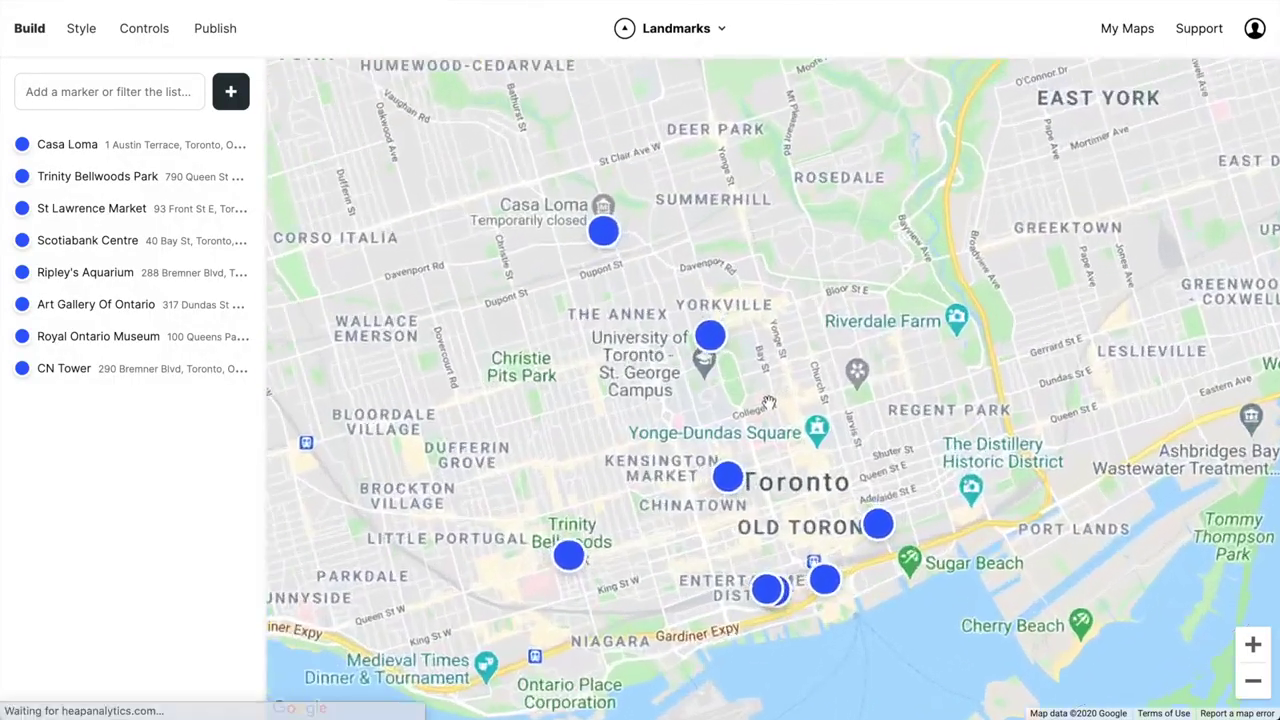
scroll(768, 402, up, 1)
drag(768, 402, 800, 384)
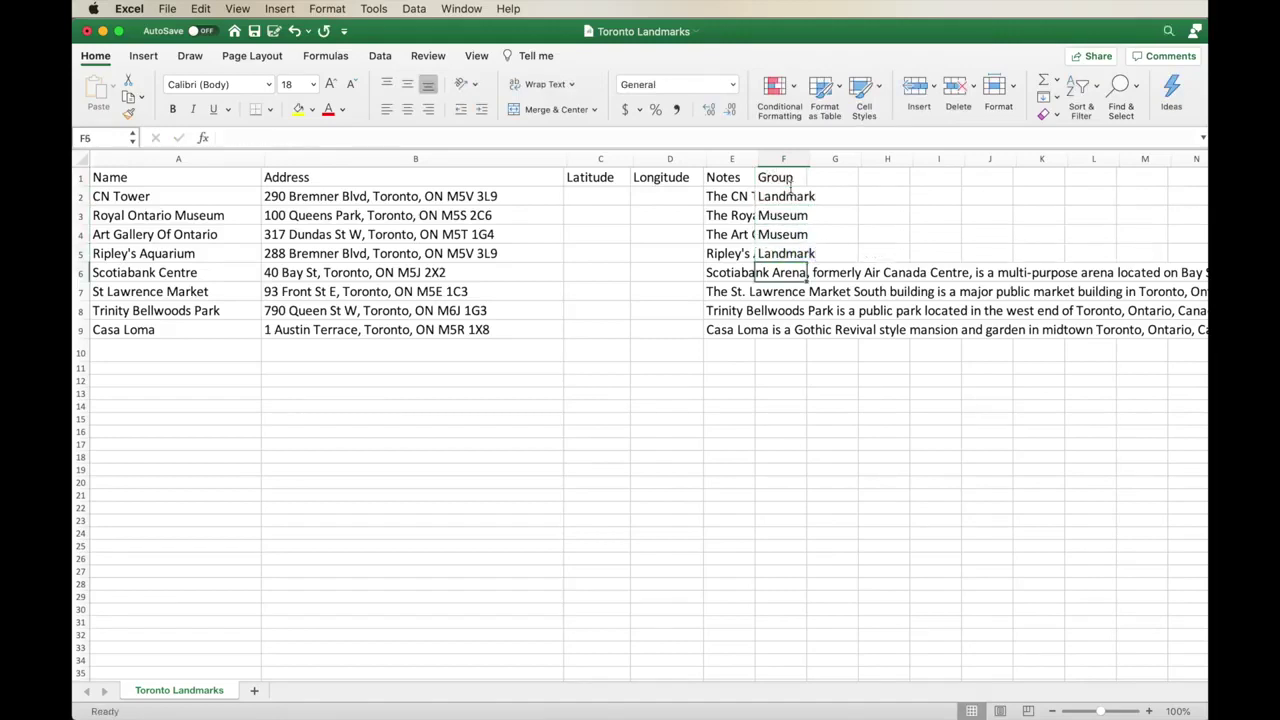
Step: Save the sheet as a CSV named 'Toronto Landmarks with Groups'
click(167, 8)
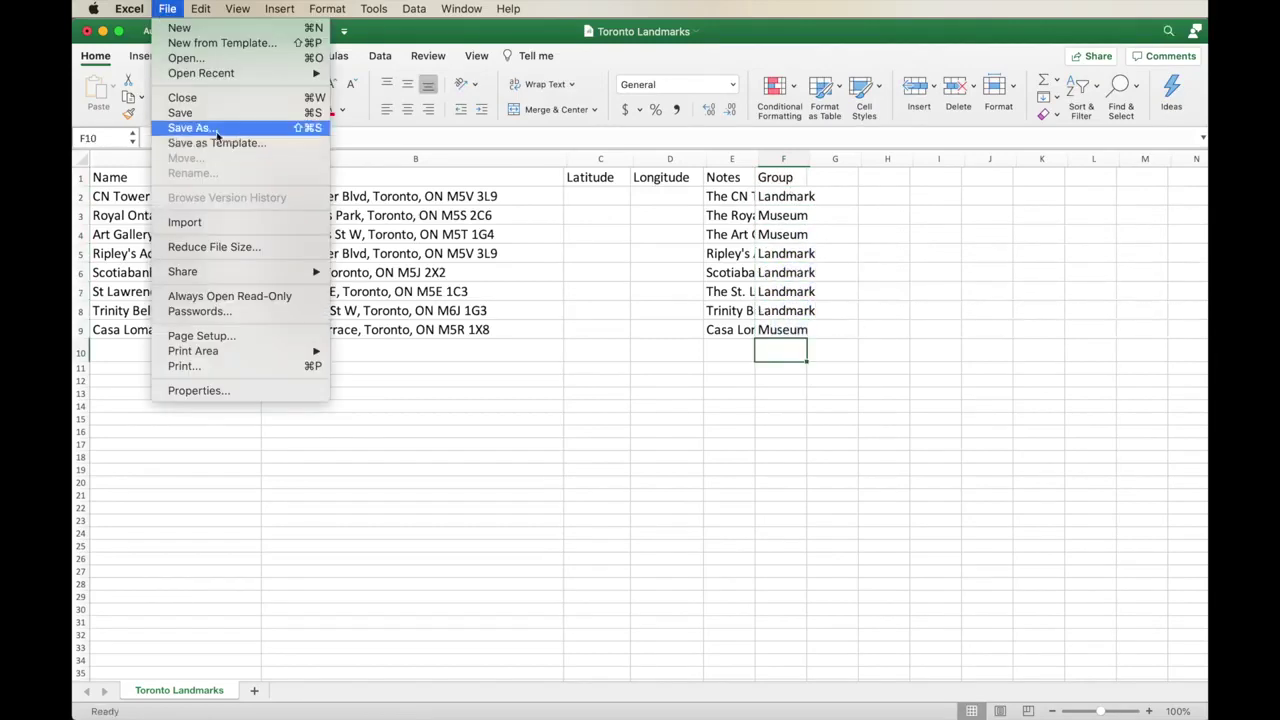
click(190, 127)
text(with Groups)
key(Return)
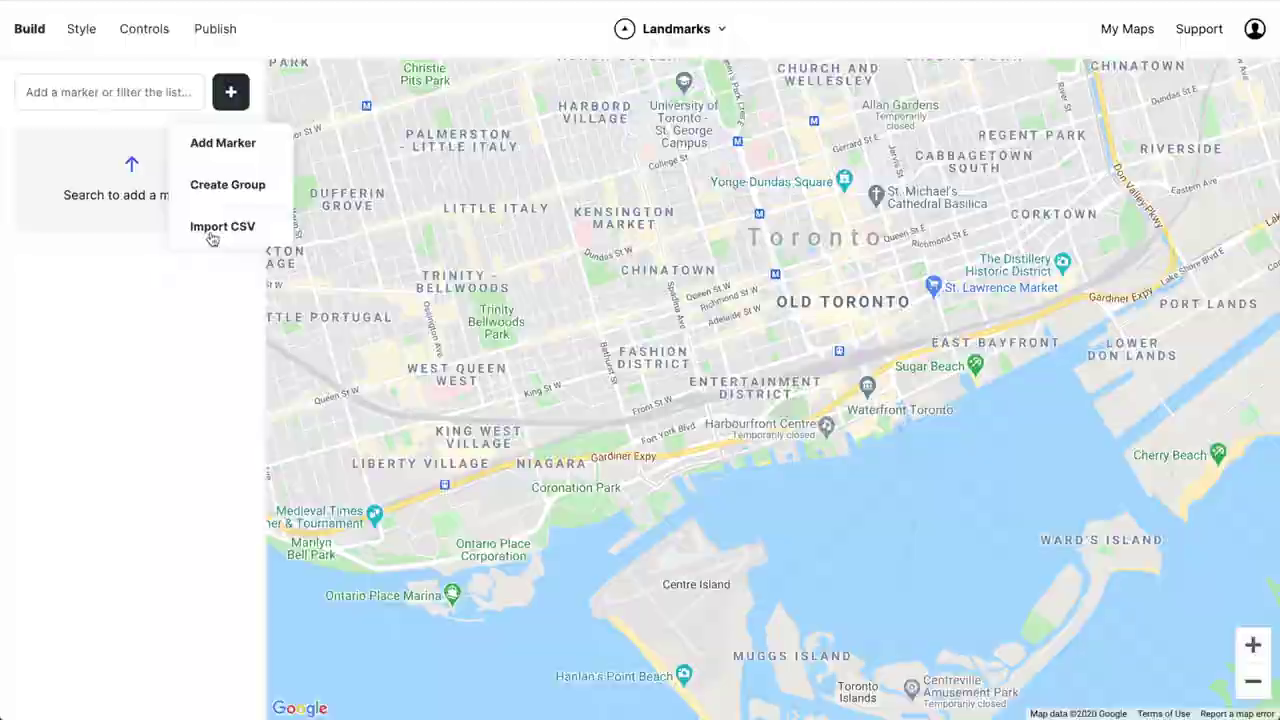
Step: Import the 'Toronto Landmarks with Groups' CSV into the Landmarks map
click(211, 227)
click(646, 464)
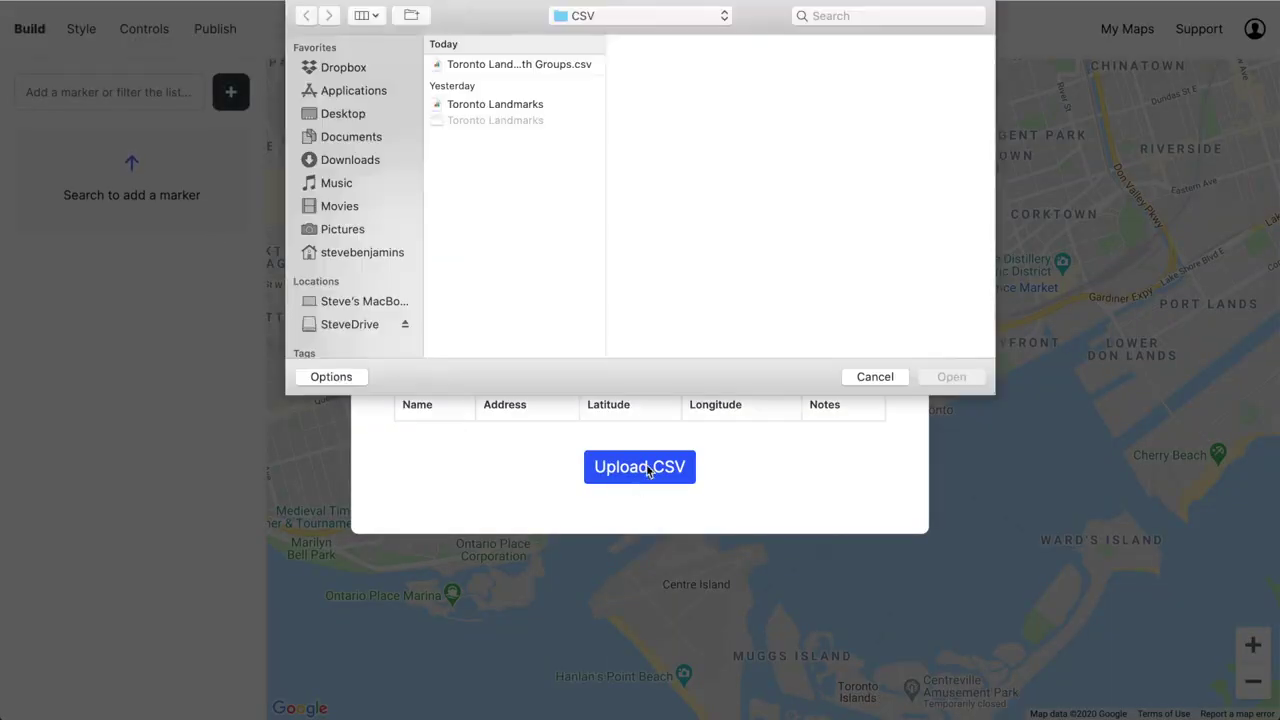
double_click(490, 88)
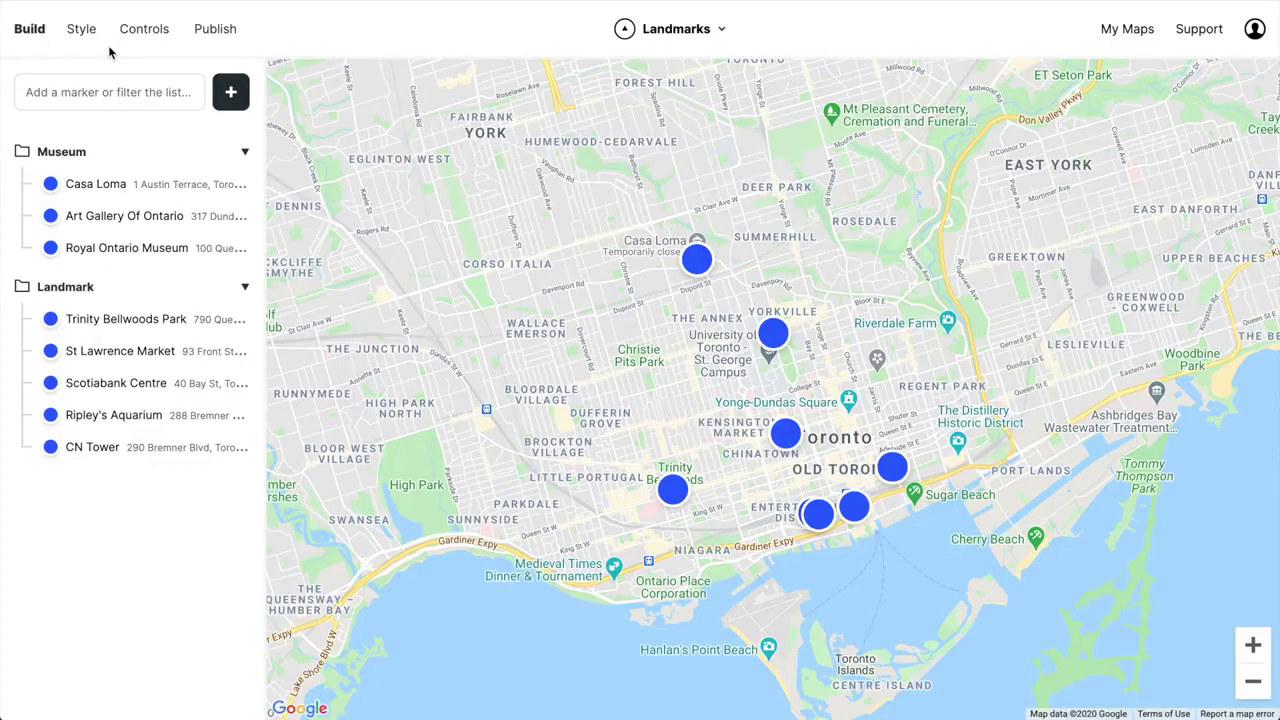
Step: Apply an orange-and-red map theme and make all markers larger black pins with zero border
click(81, 29)
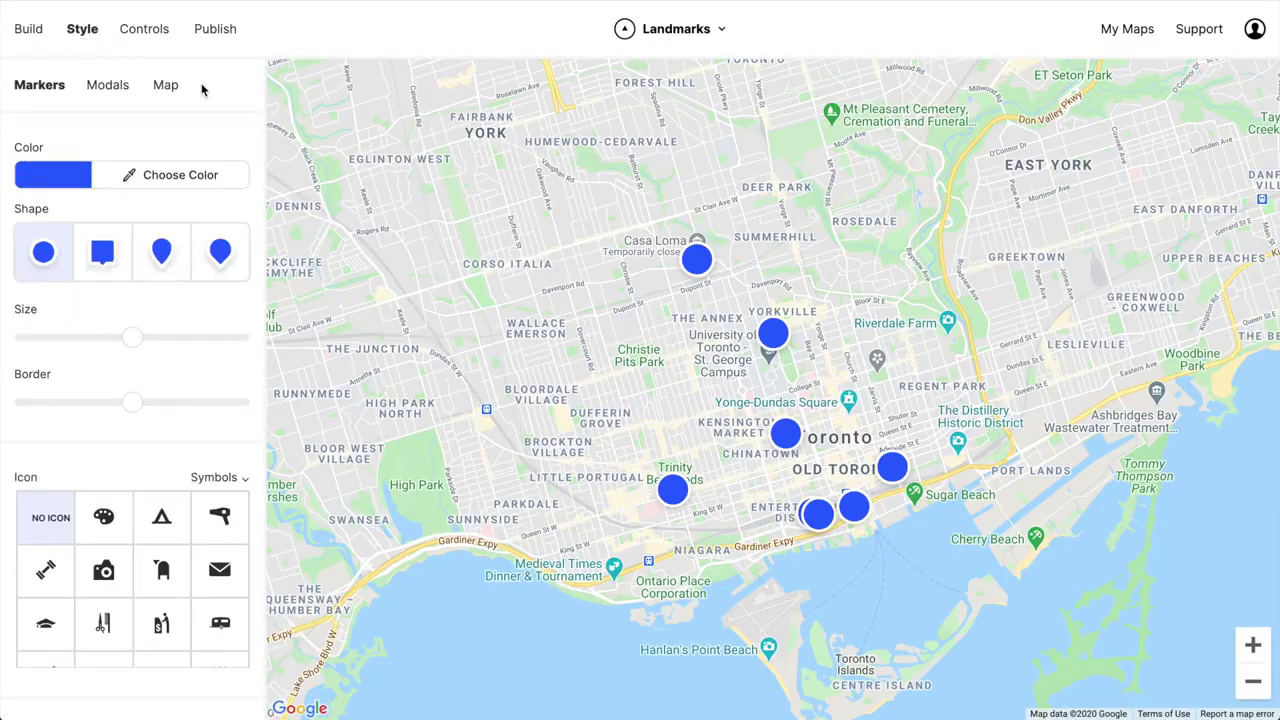
click(166, 85)
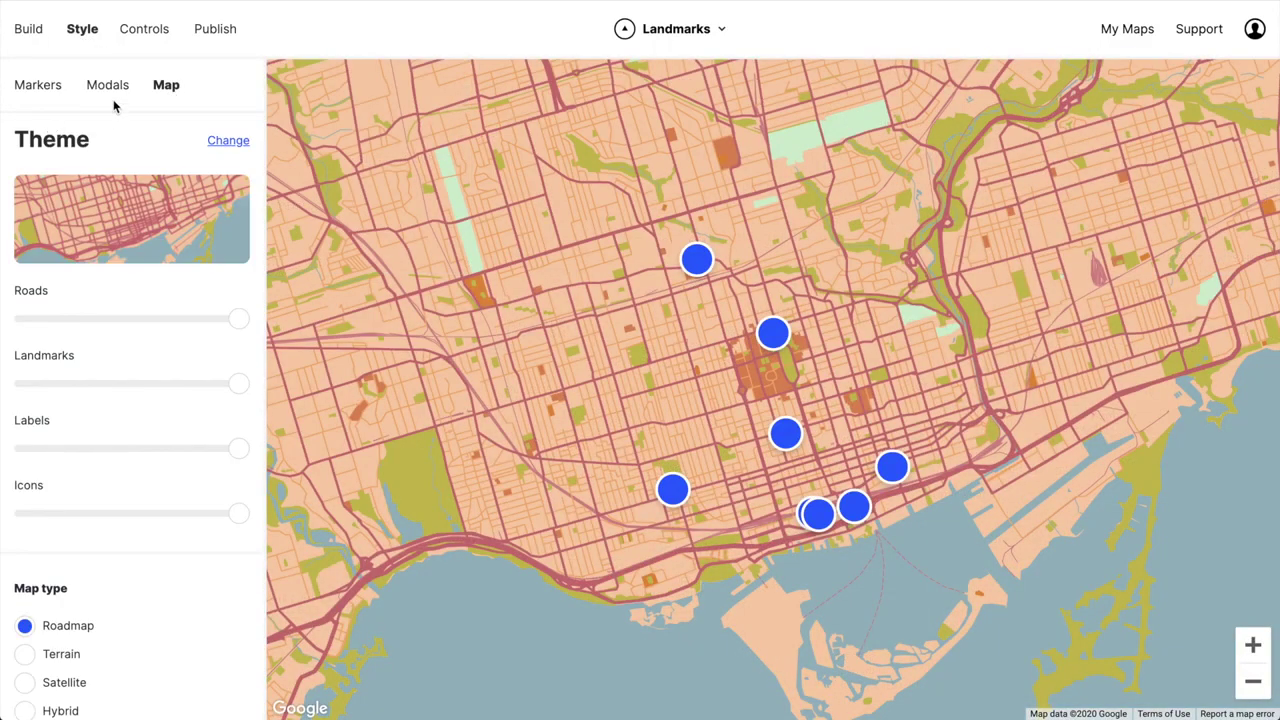
click(45, 95)
click(62, 180)
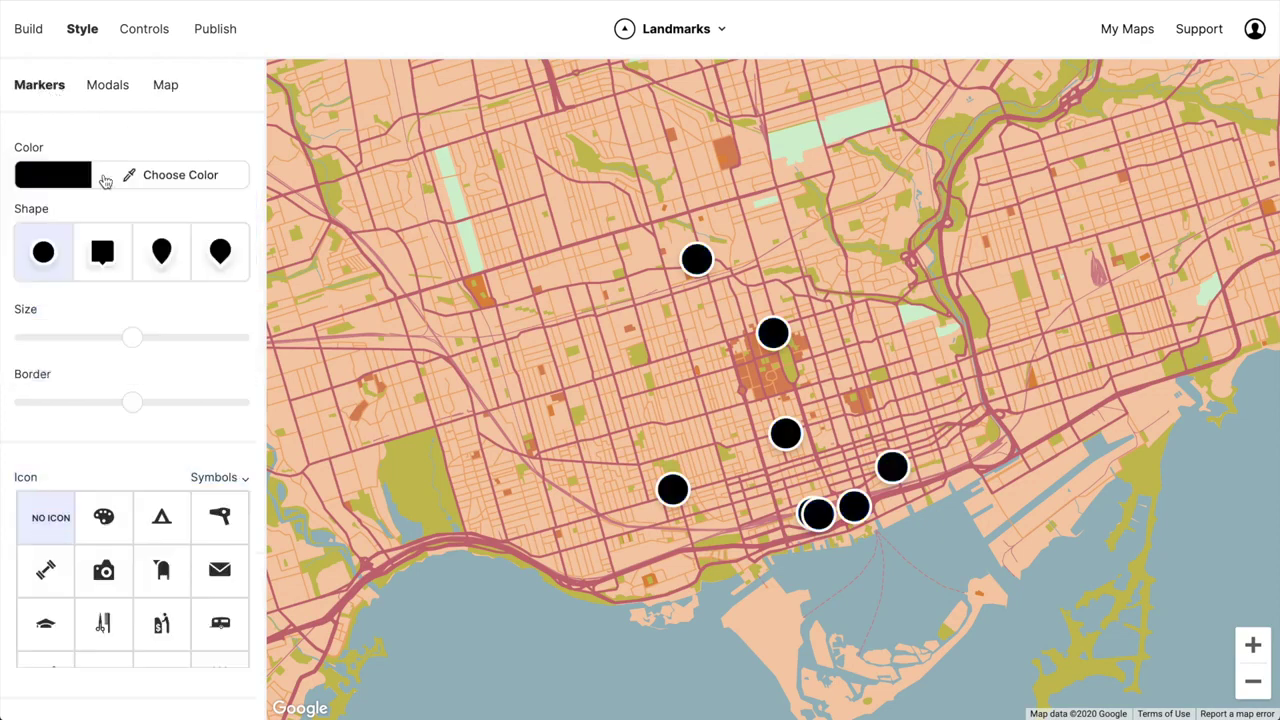
click(220, 252)
drag(134, 337, 116, 340)
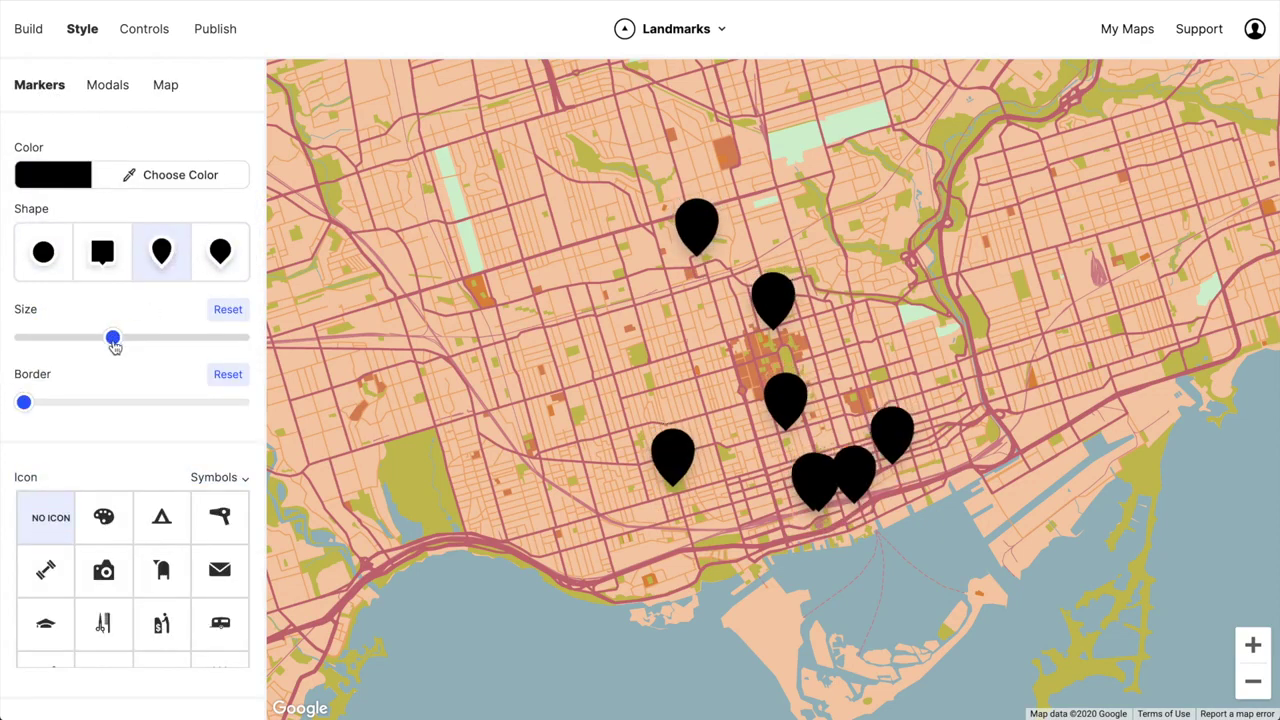
drag(37, 402, 24, 402)
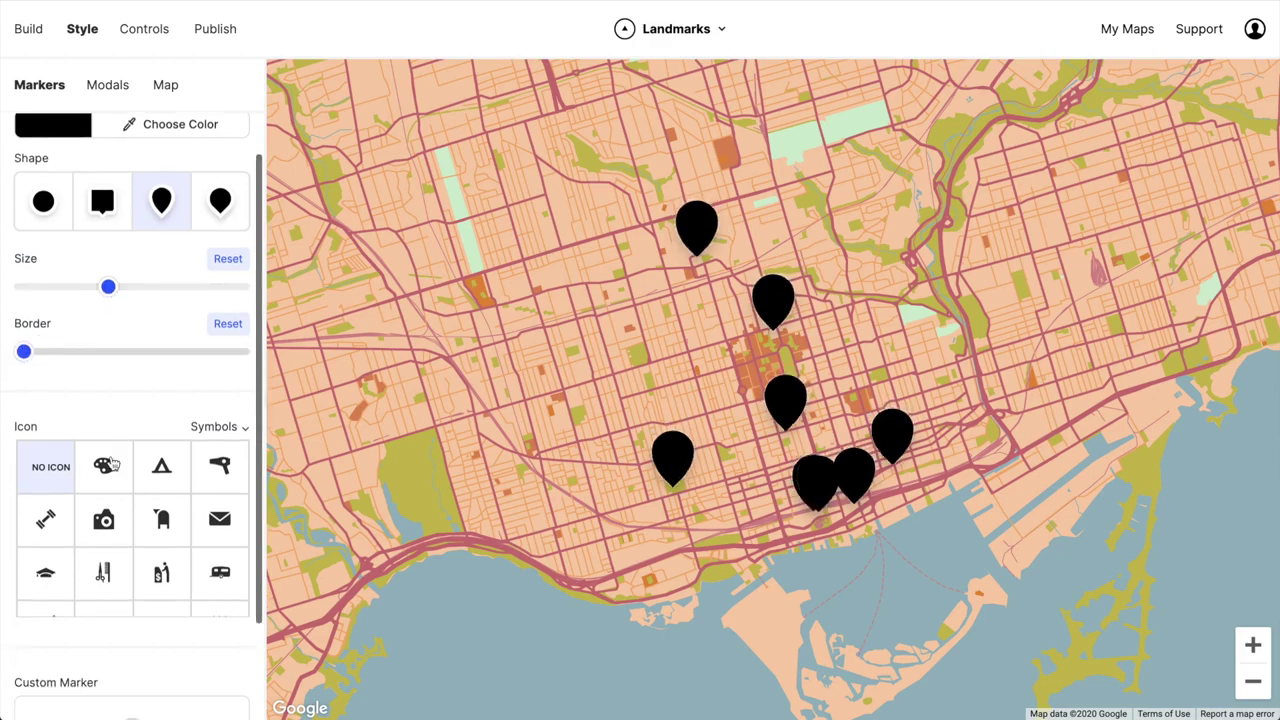
click(27, 30)
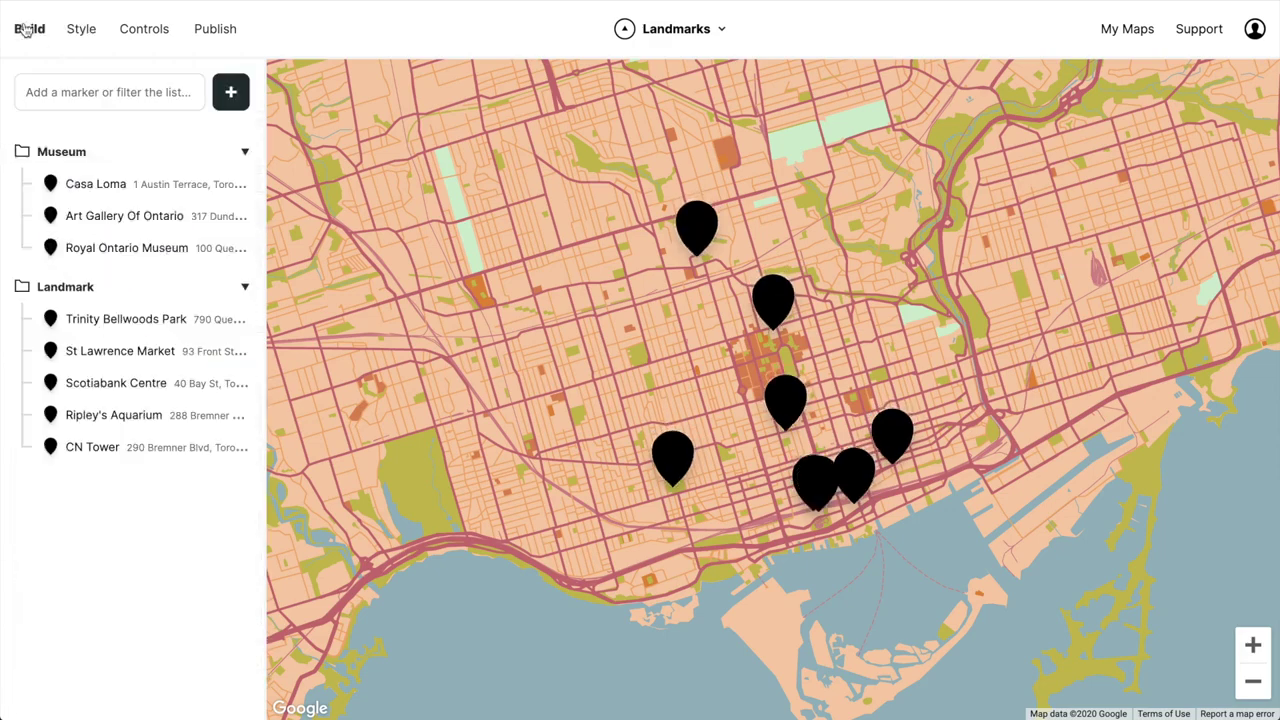
Step: Give the Museum group a museum-building icon and the Landmark group a flag icon
click(63, 152)
click(367, 86)
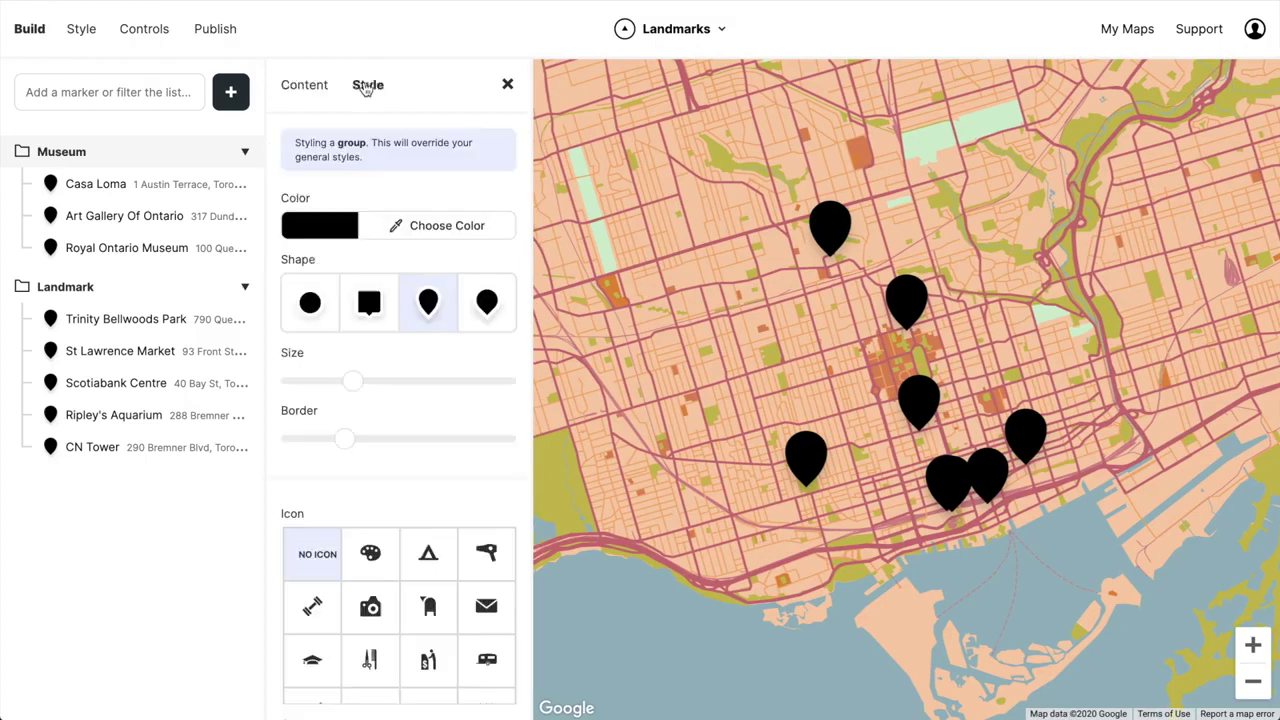
scroll(391, 346, down, 3)
scroll(476, 492, down, 3)
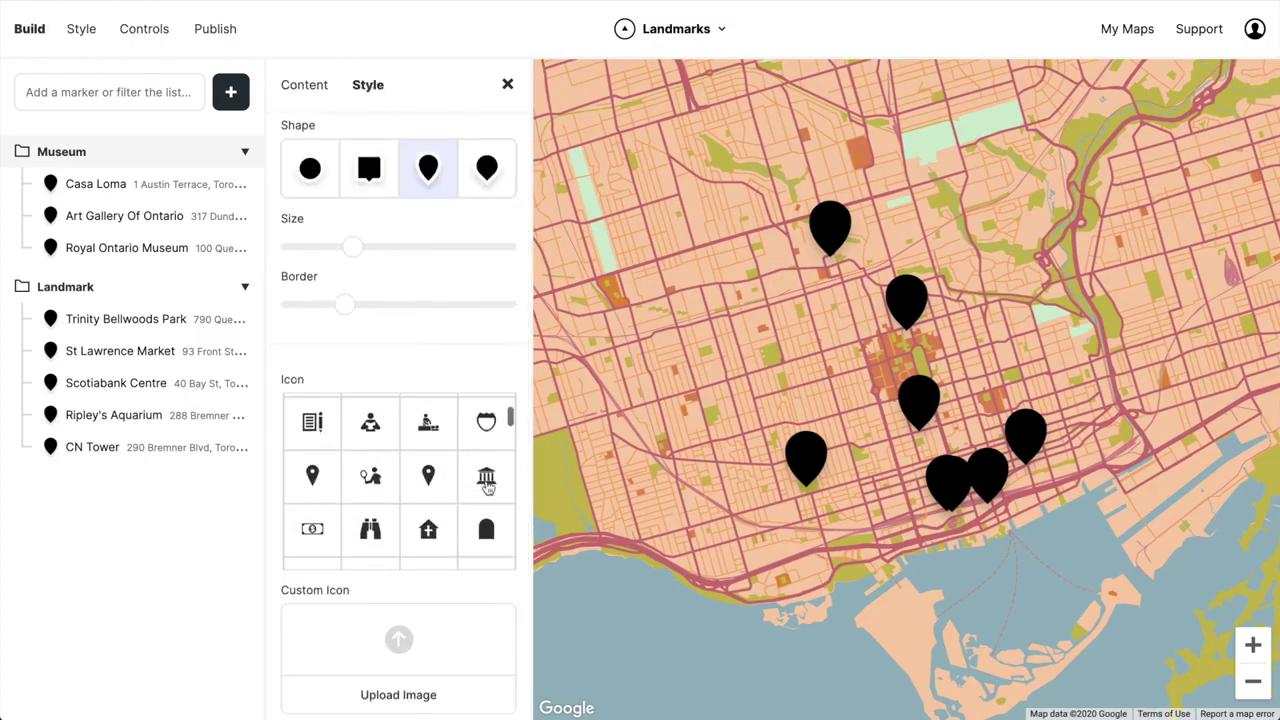
scroll(455, 455, down, 5)
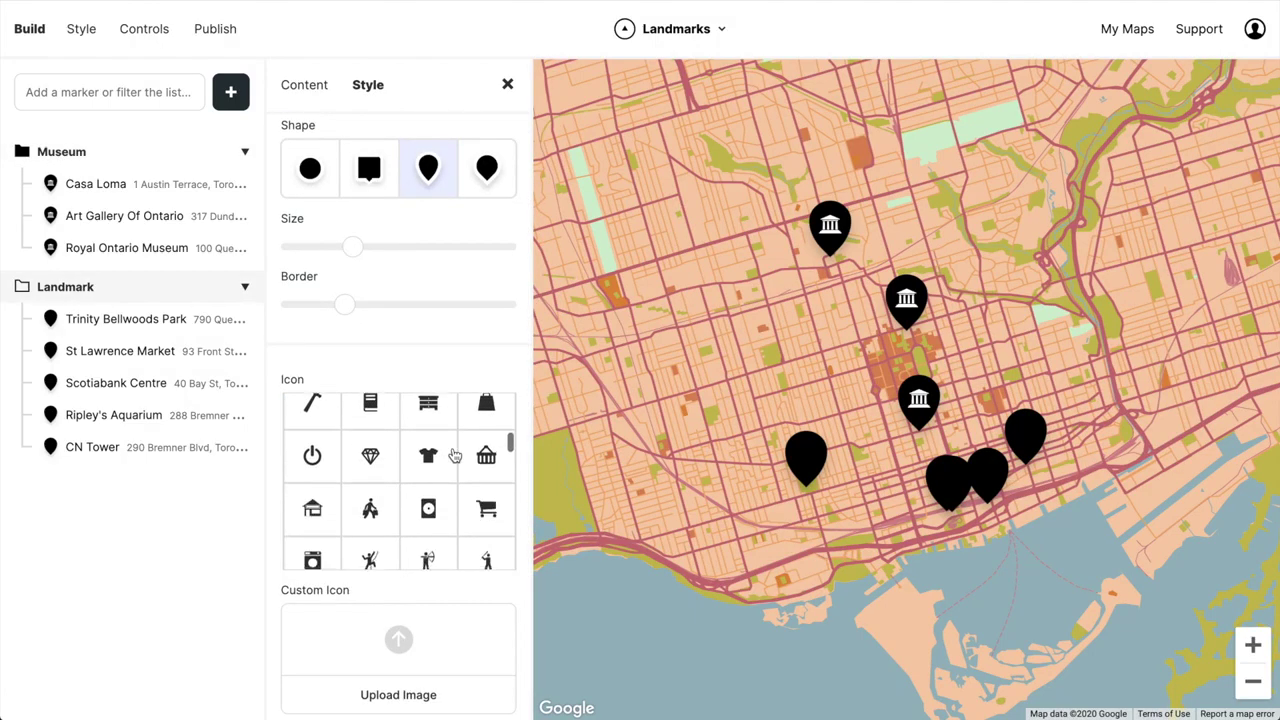
scroll(455, 455, down, 8)
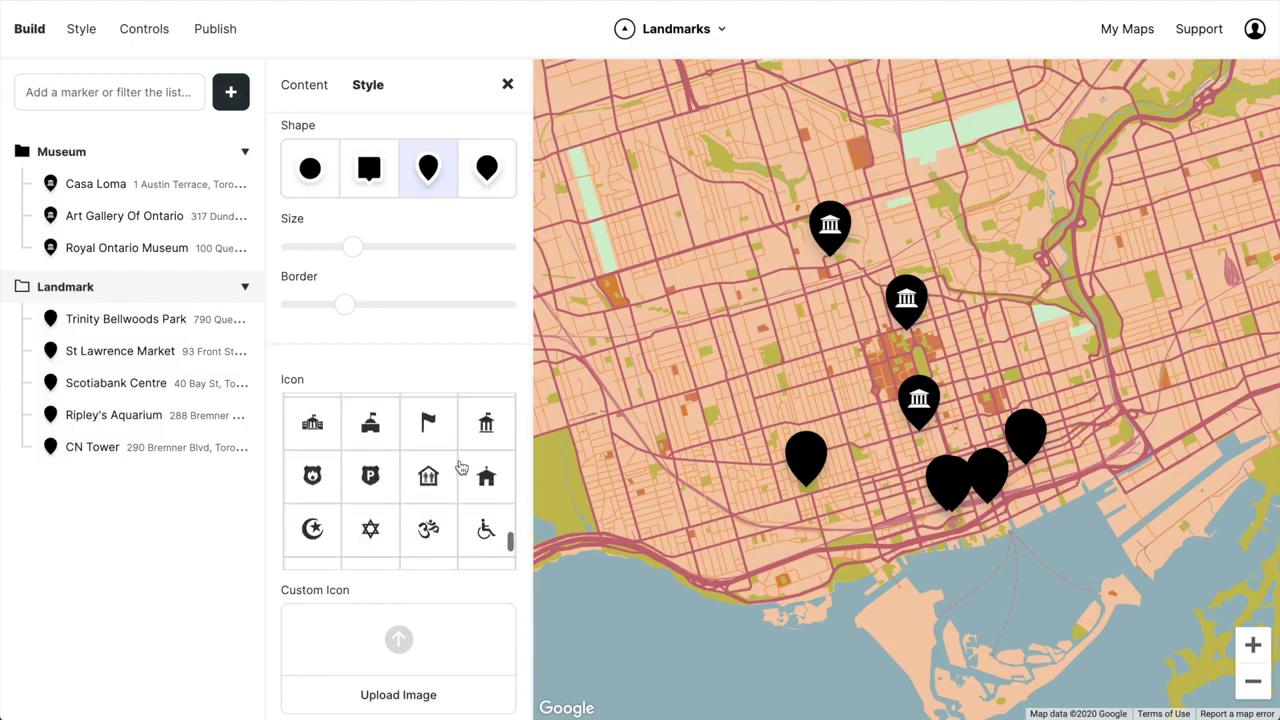
scroll(450, 468, up, 3)
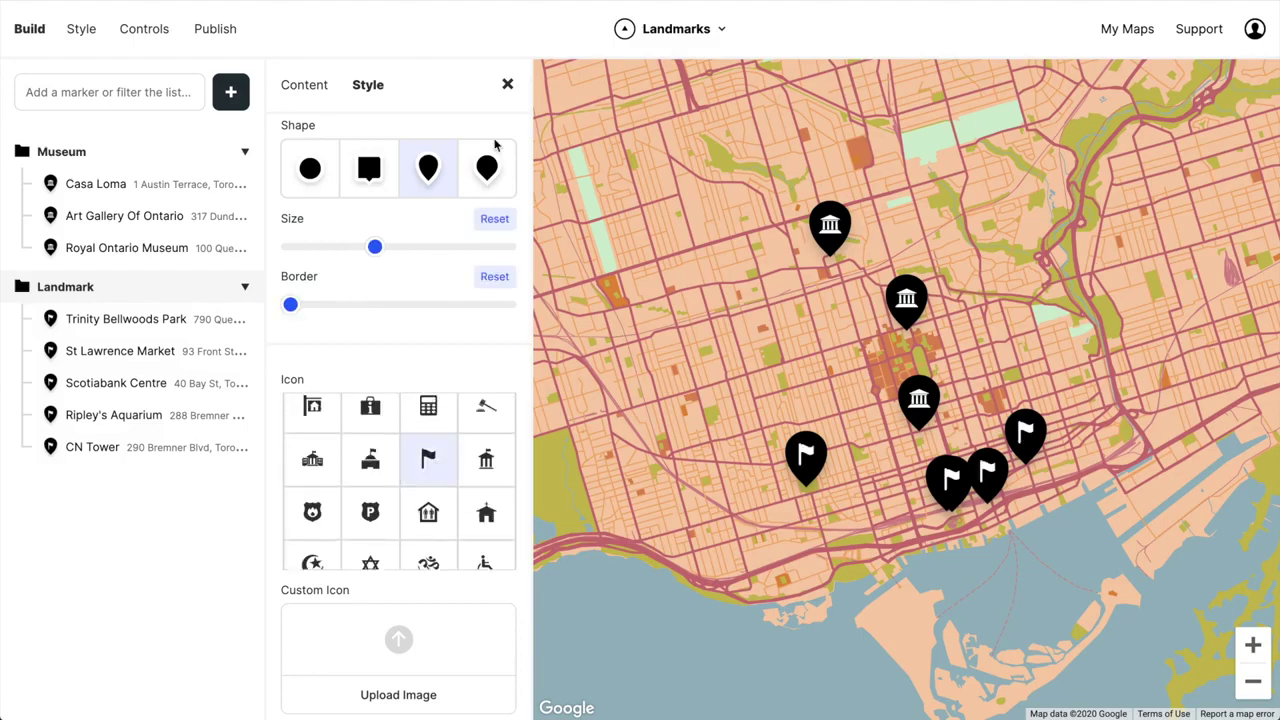
click(508, 84)
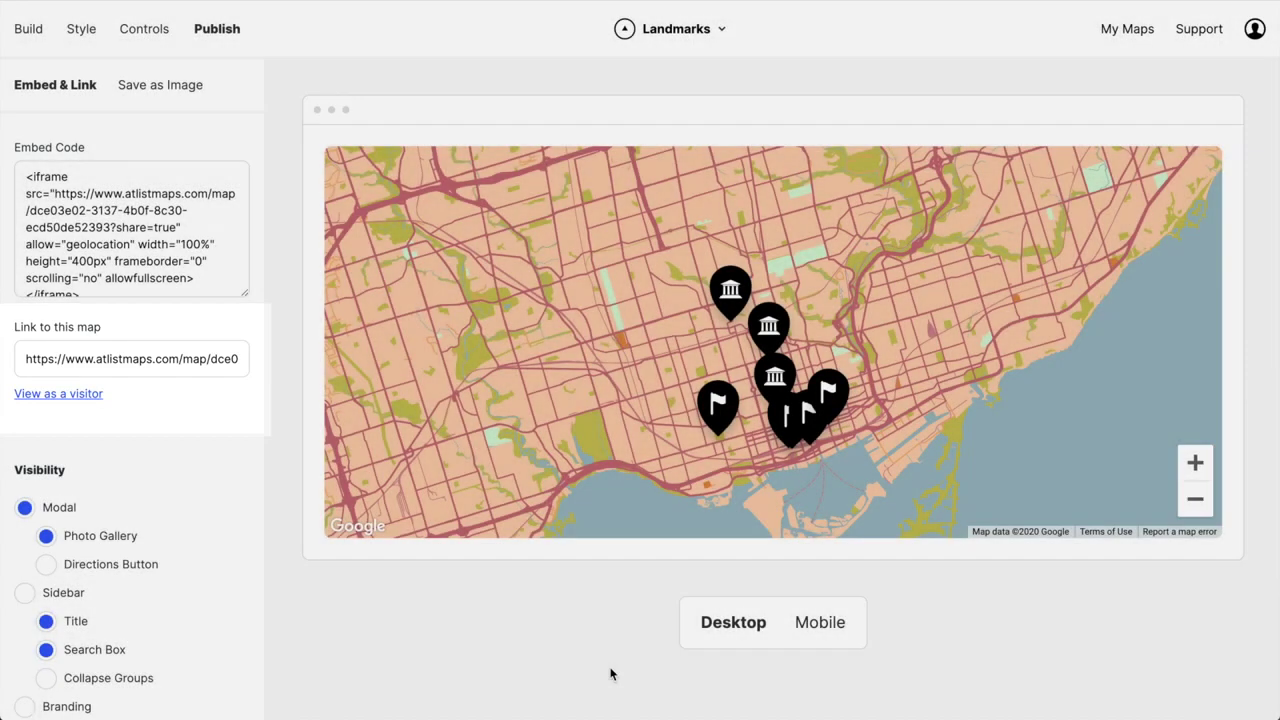
Step: Review the Embed & Link code, then bring up the Save as Image scale options
scroll(163, 571, down, 2)
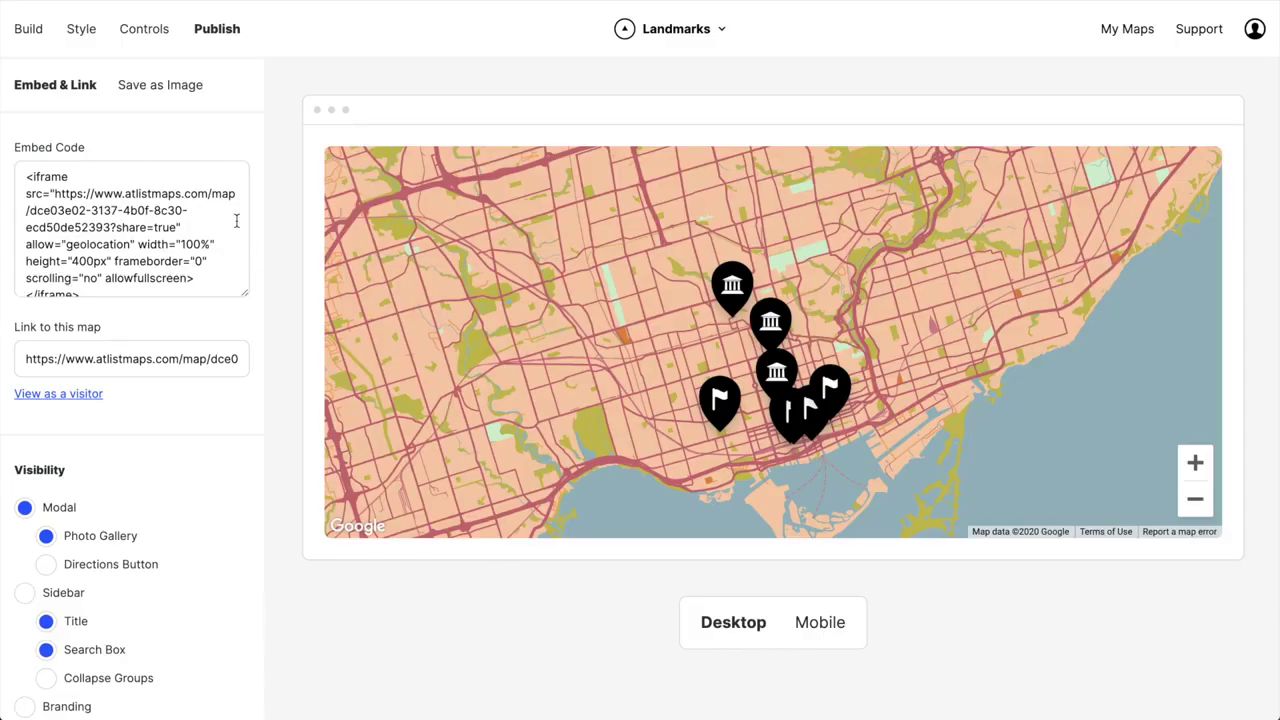
click(156, 88)
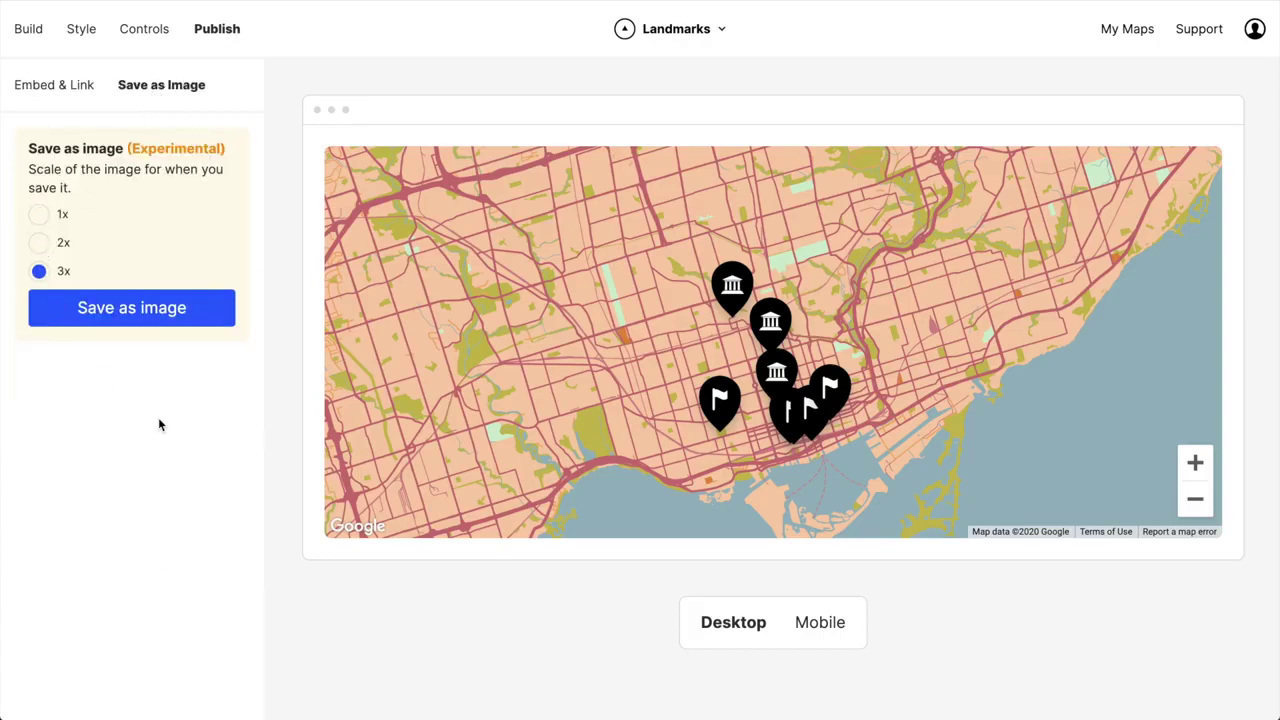
Step: Save the map as a 3x Landmarks.png image and open it
scroll(610, 370, up, 2)
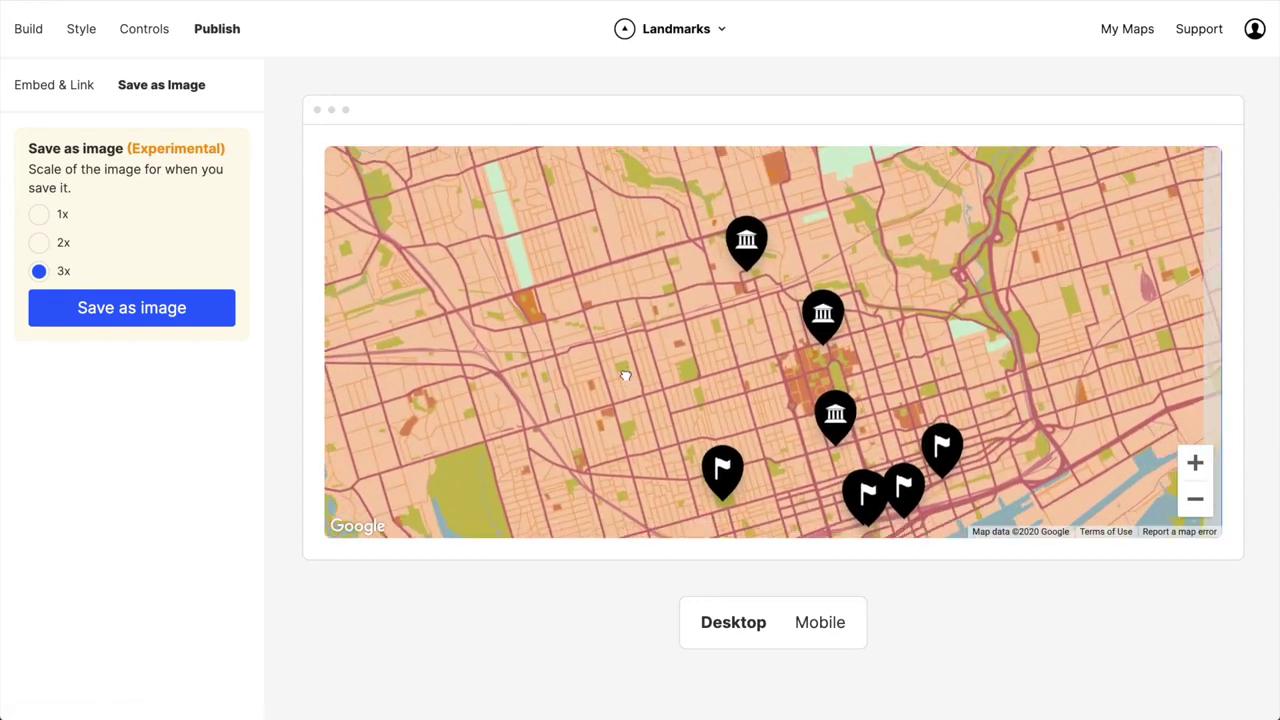
click(150, 314)
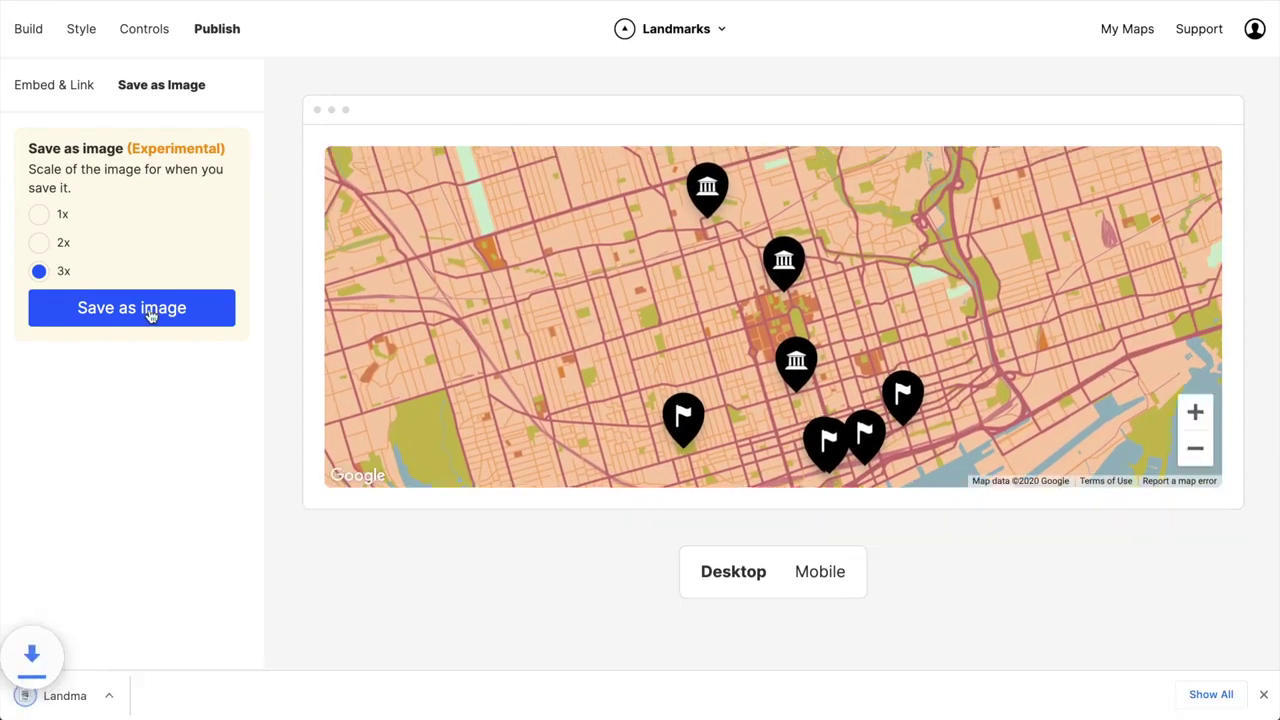
click(146, 697)
drag(332, 135, 329, 150)
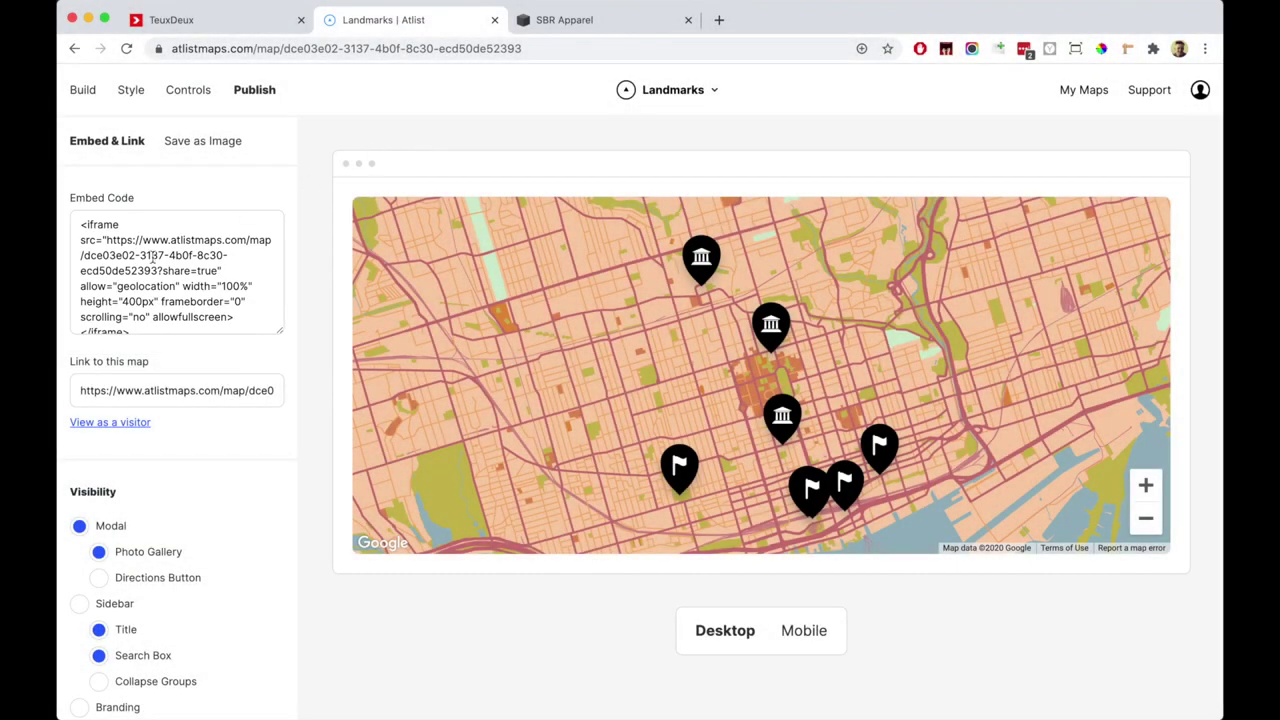
Step: Paste the map's embed code over the Hello World code in the Squarespace code block and apply it
click(152, 258)
key(super+c)
click(564, 20)
key(super+a)
key(super+v)
click(1078, 680)
scroll(1151, 414, down, 2)
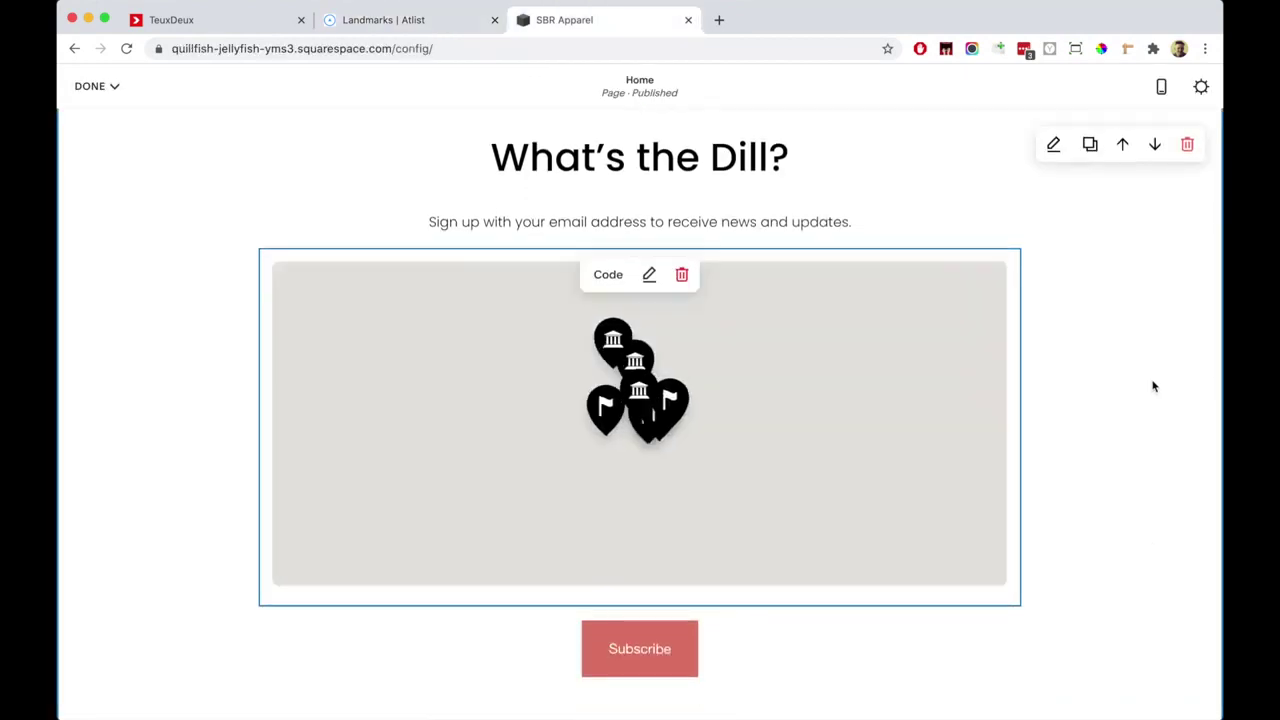